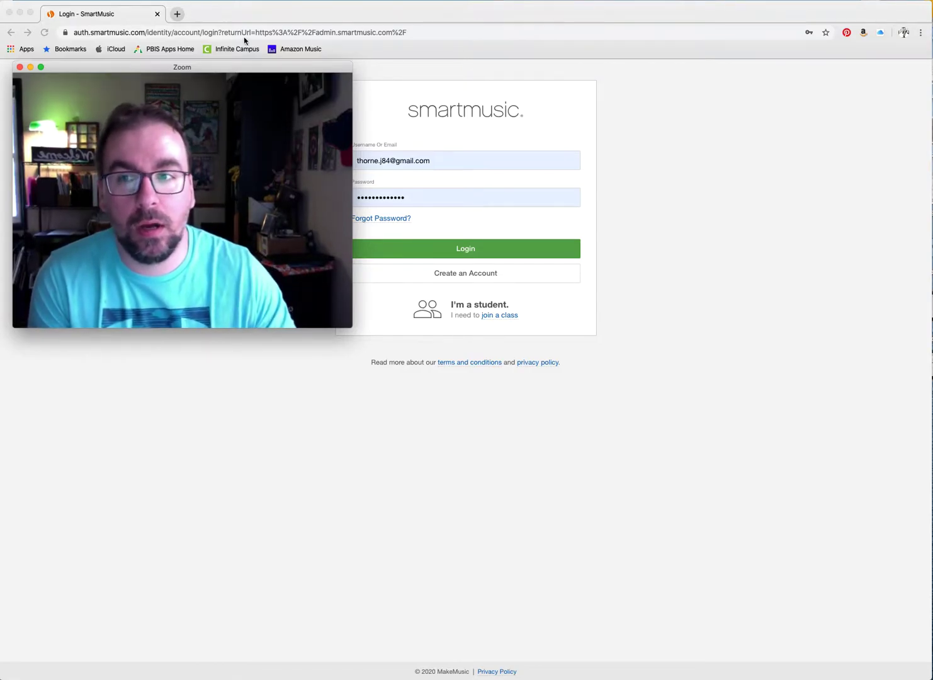
Step: Go to smartmusic.com and open the login page of the new SmartMusic version
{"action": "left_click", "coordinate": [418, 30]}
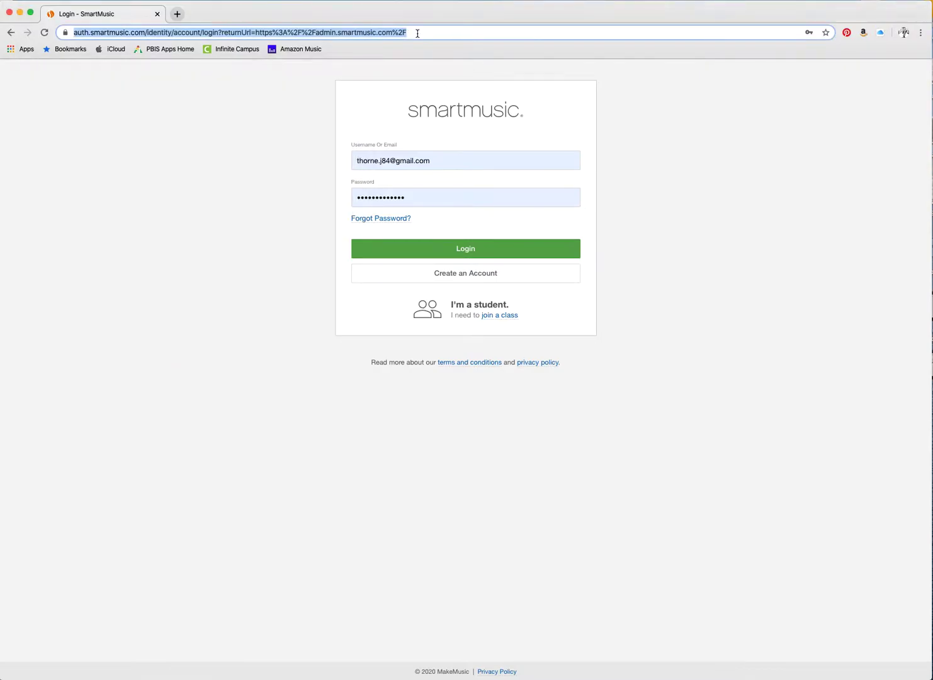
{"action": "type", "text": "Smart"}
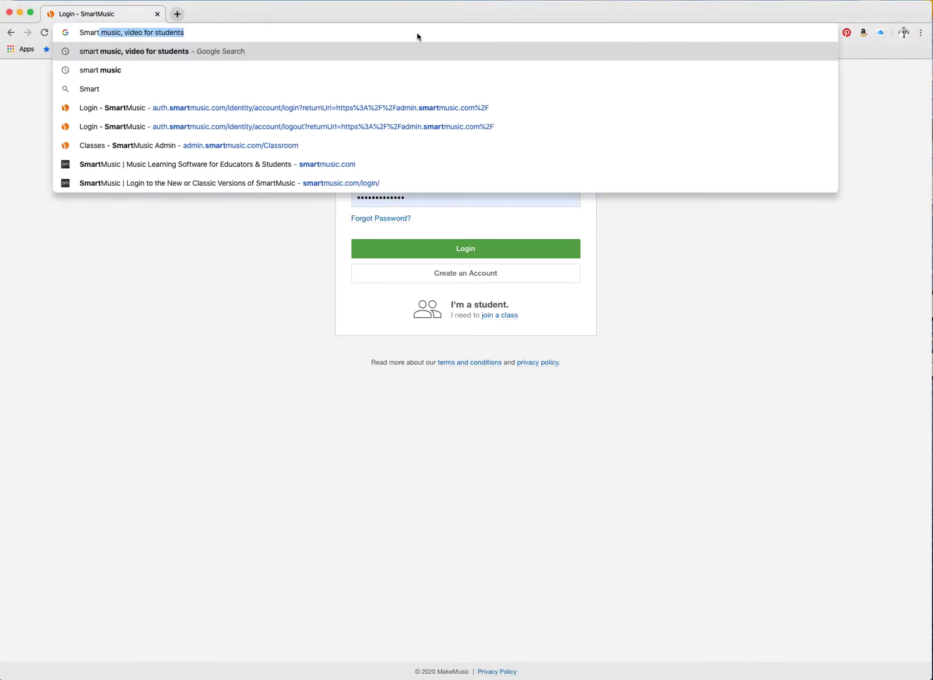
{"action": "type", "text": "music.com"}
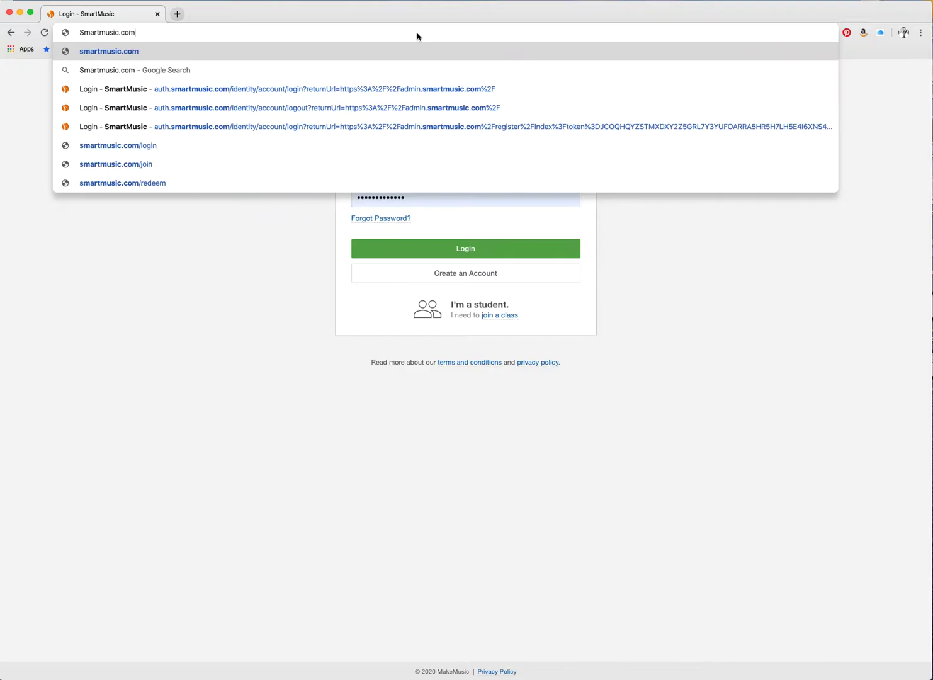
{"action": "key", "text": "Return"}
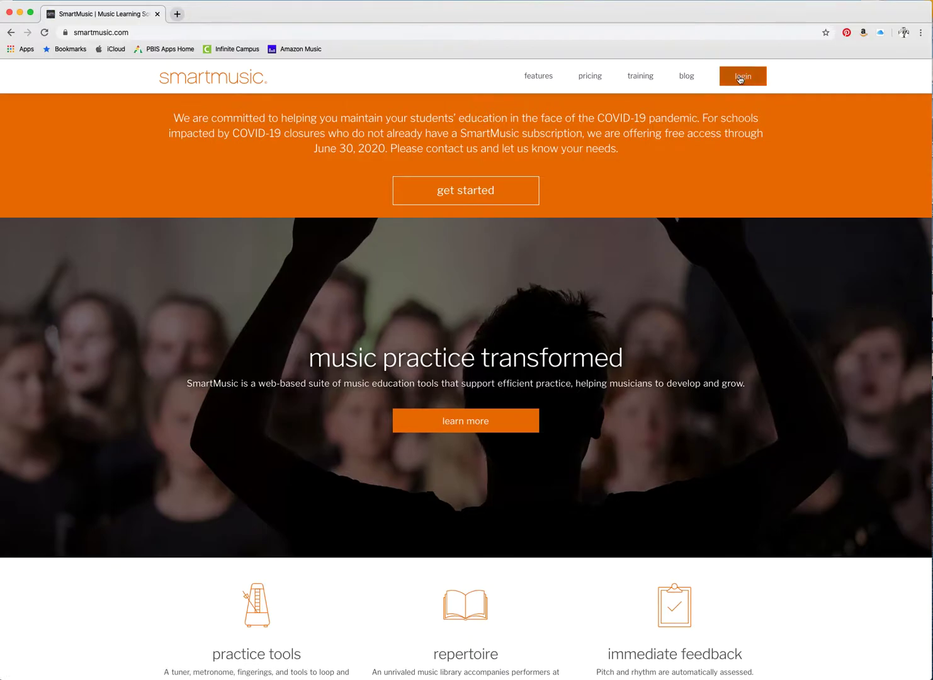
{"action": "left_click", "coordinate": [744, 78]}
{"action": "left_click", "coordinate": [309, 286]}
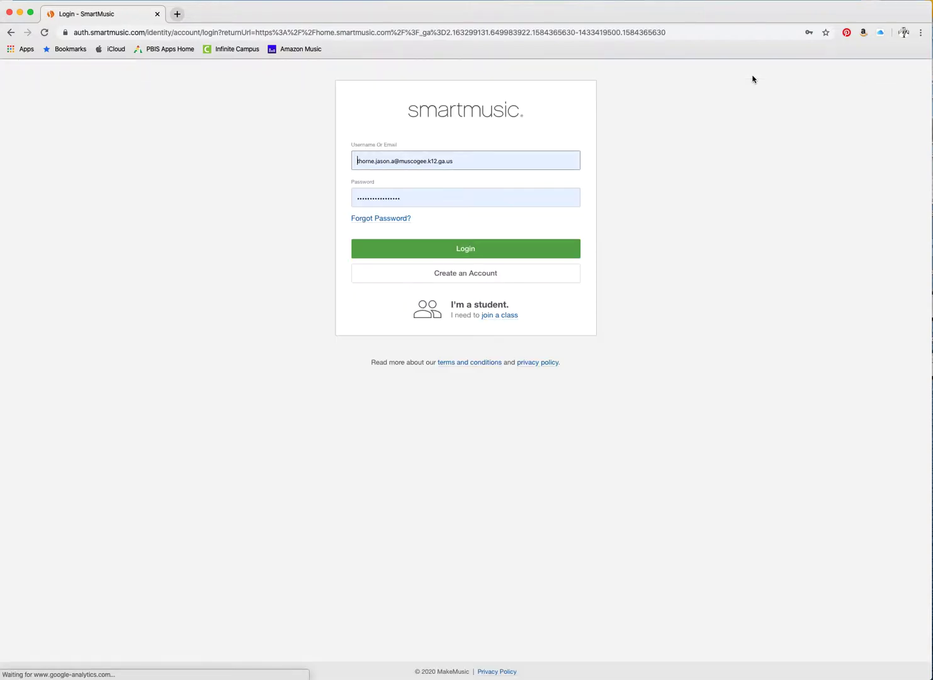
Step: Log in with the saved Gmail account, filling in its stored e-mail and password
{"action": "left_click", "coordinate": [479, 161]}
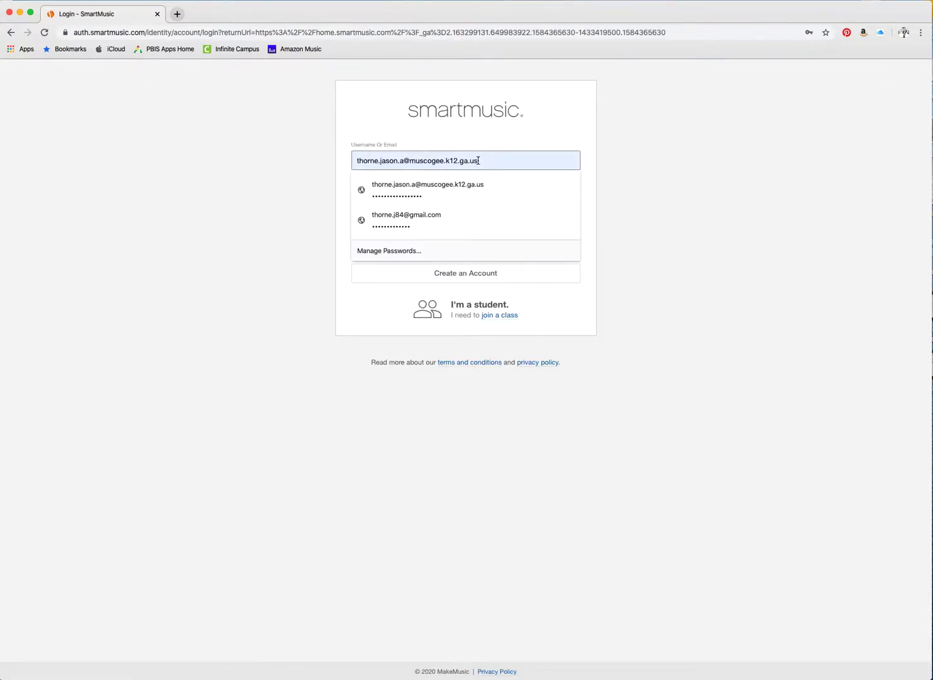
{"action": "left_click", "coordinate": [408, 215]}
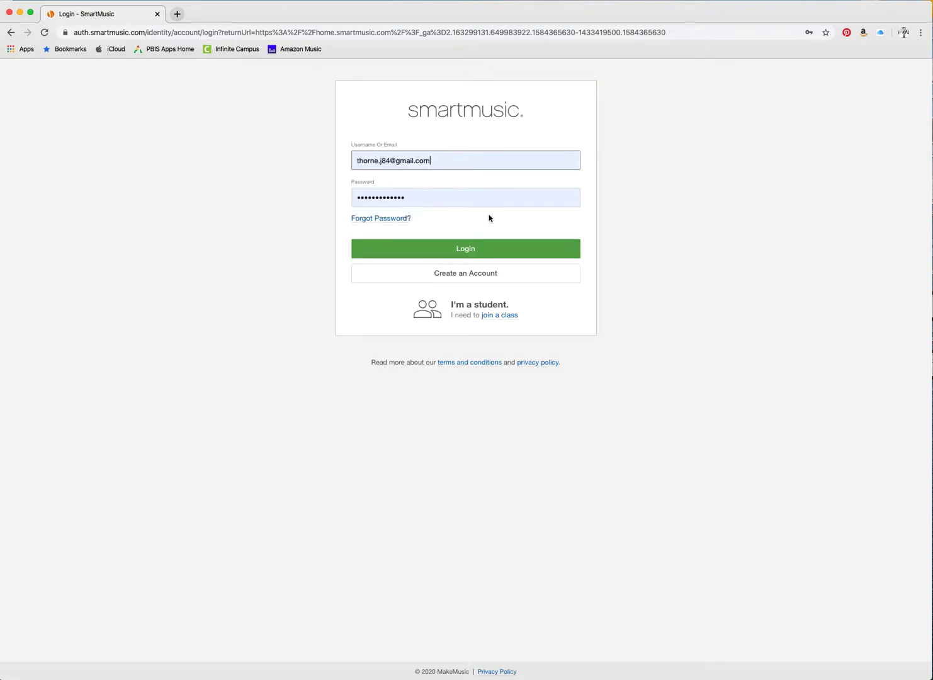
{"action": "left_click", "coordinate": [466, 248]}
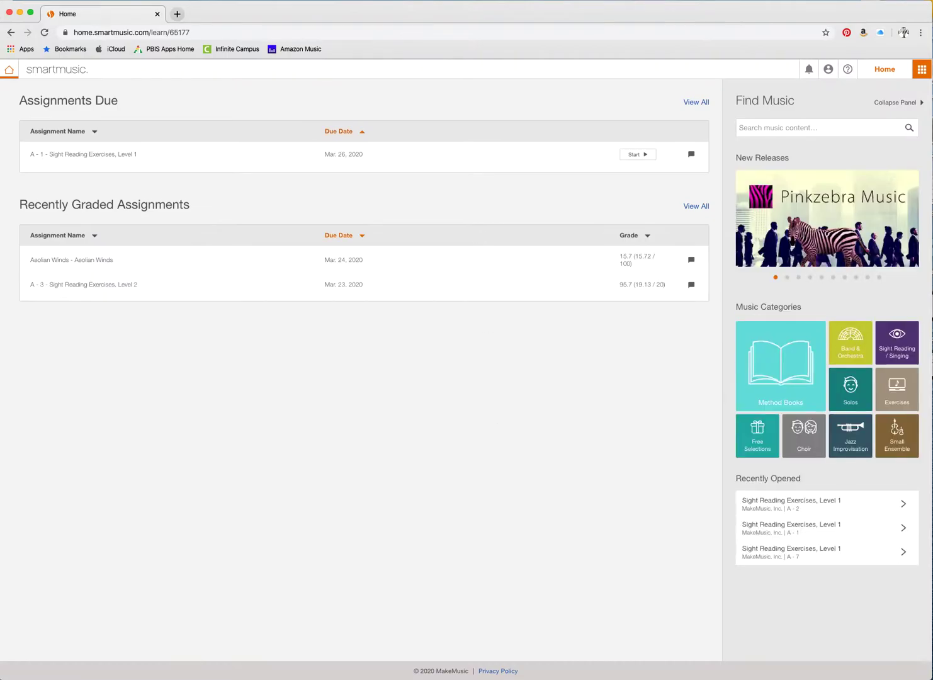
{"action": "left_click", "coordinate": [696, 678]}
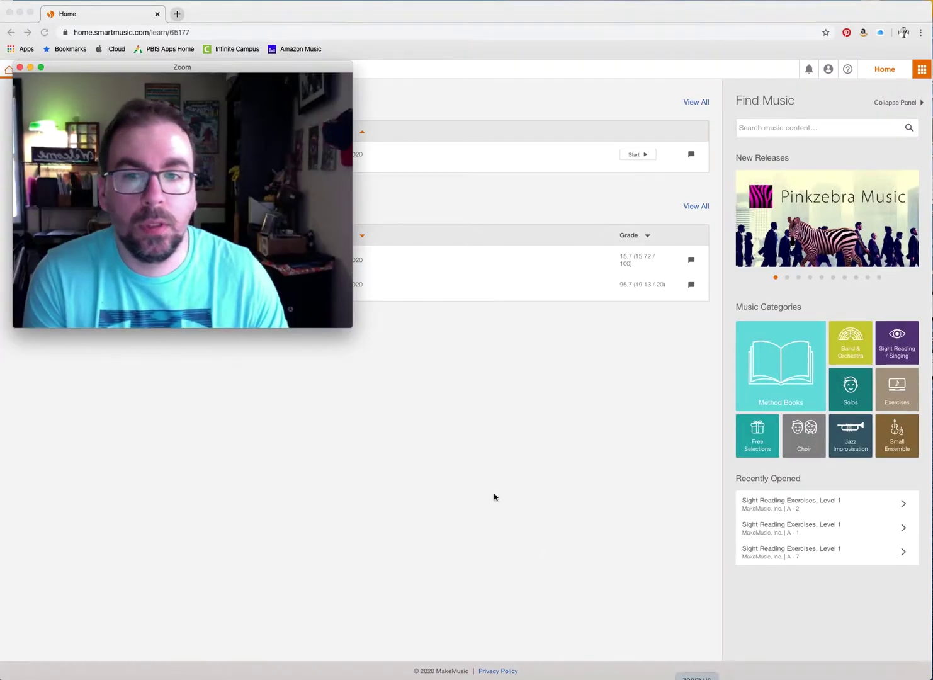
{"action": "left_click_drag", "start_coordinate": [123, 67], "coordinate": [287, 318]}
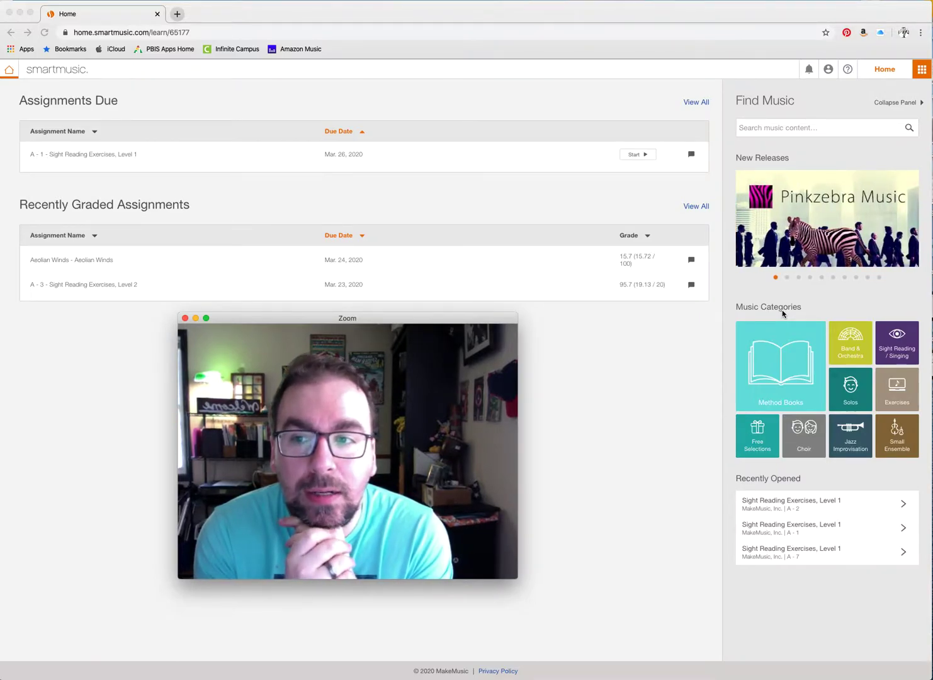
Step: Open Find Music and browse the Sight Reading / Singing category
{"action": "left_click", "coordinate": [921, 72]}
{"action": "left_click", "coordinate": [921, 71]}
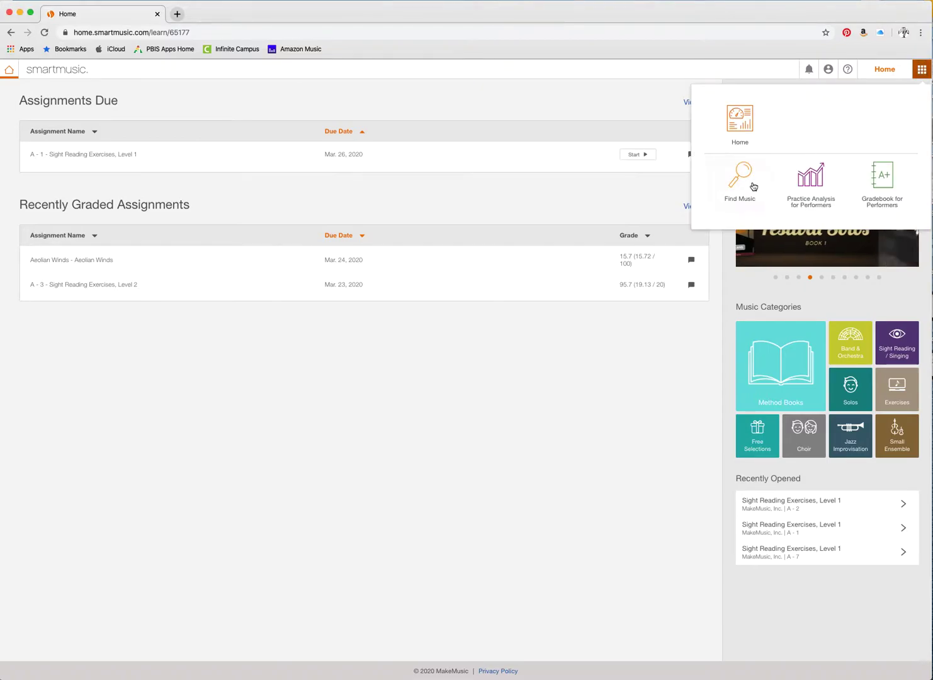
{"action": "left_click", "coordinate": [741, 179]}
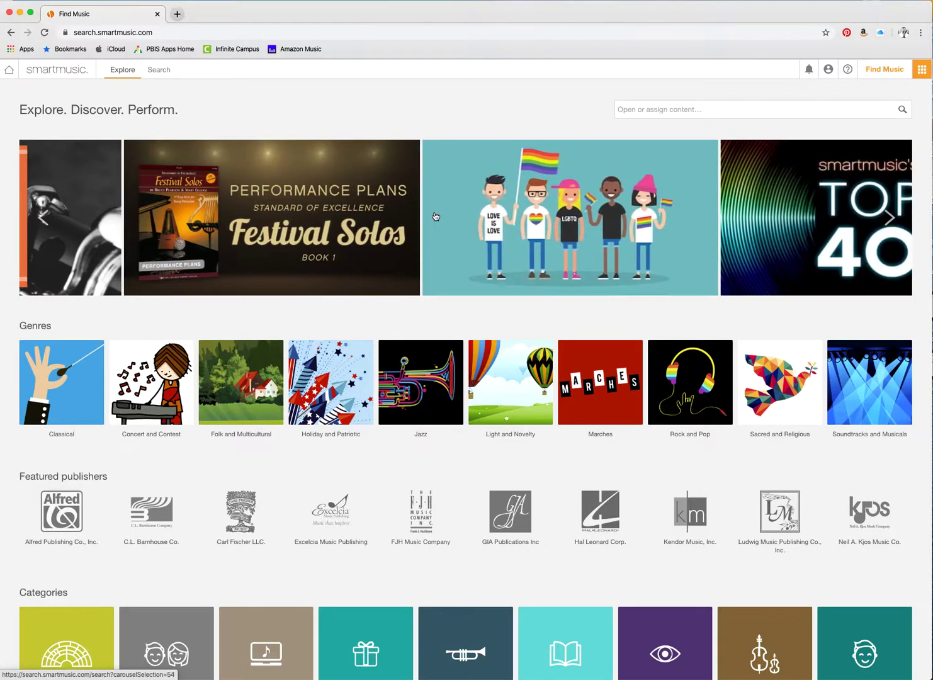
{"action": "scroll", "coordinate": [435, 216], "scroll_direction": "down", "scroll_amount": 3}
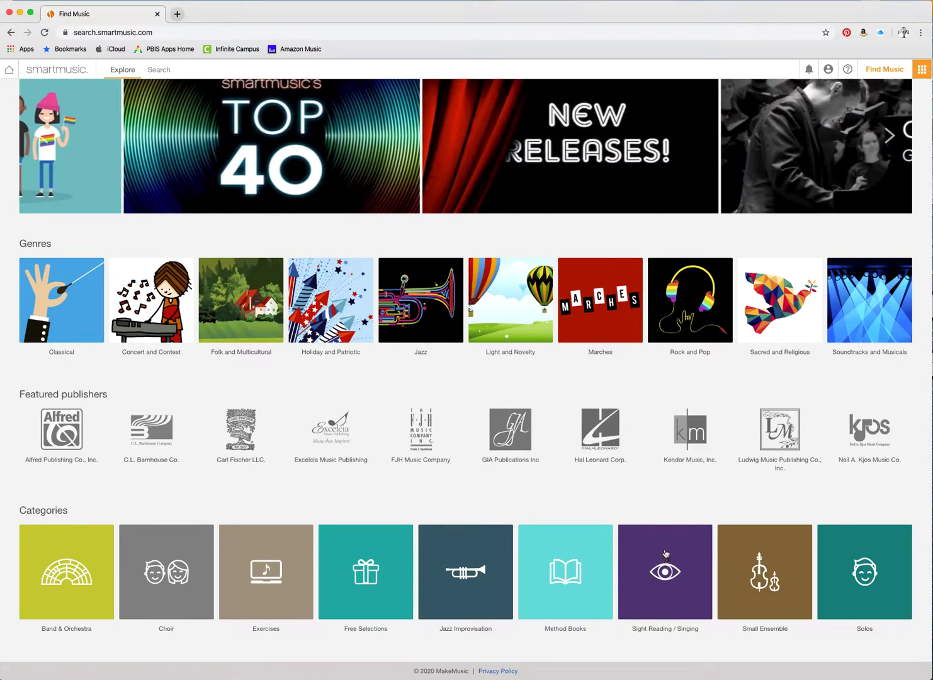
{"action": "left_click", "coordinate": [665, 553]}
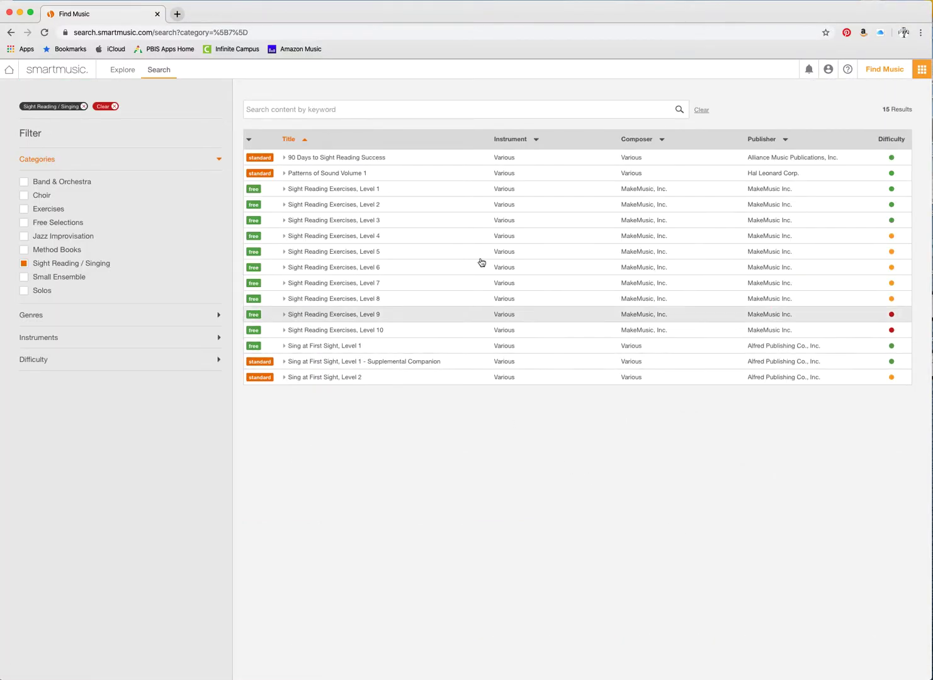
Step: Open movement A - 1 of Sight Reading Exercises, Level 1 for Bb Clarinet
{"action": "left_click", "coordinate": [323, 191]}
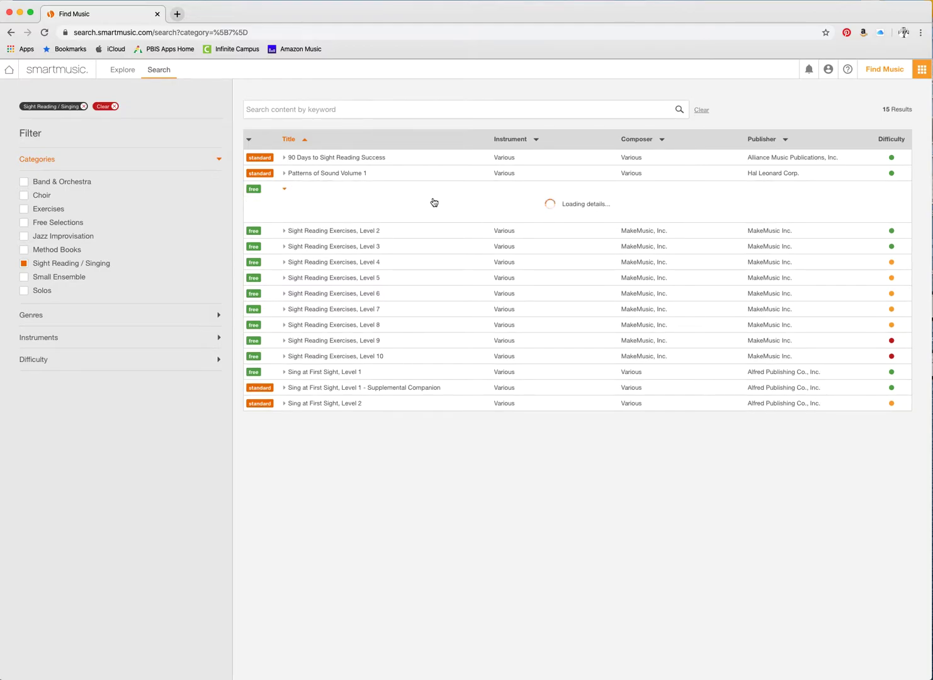
{"action": "left_click", "coordinate": [813, 211]}
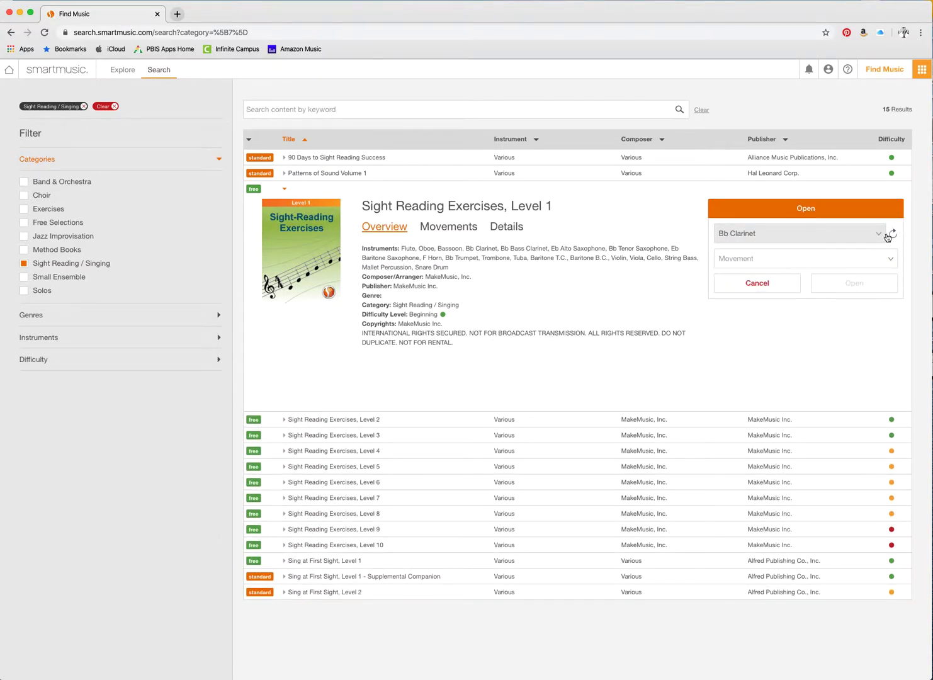
{"action": "left_click", "coordinate": [892, 258]}
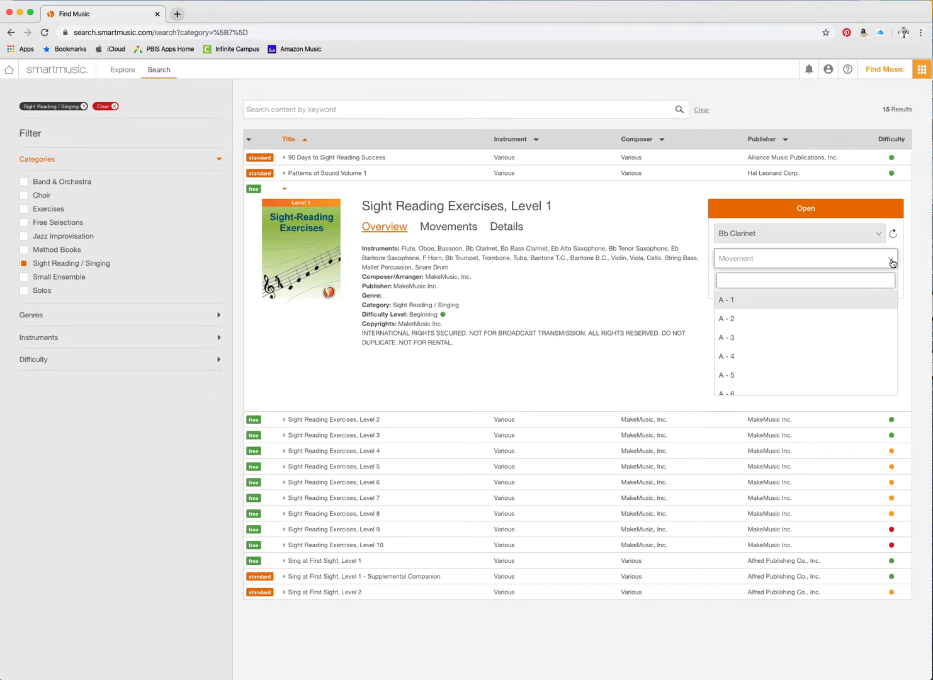
{"action": "left_click", "coordinate": [727, 299]}
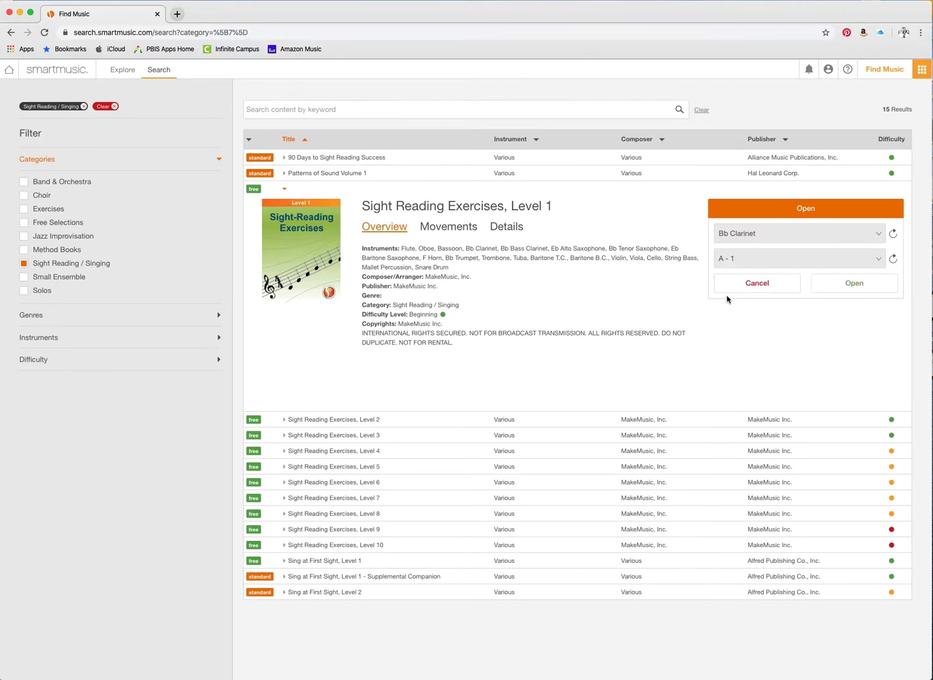
{"action": "left_click", "coordinate": [840, 289]}
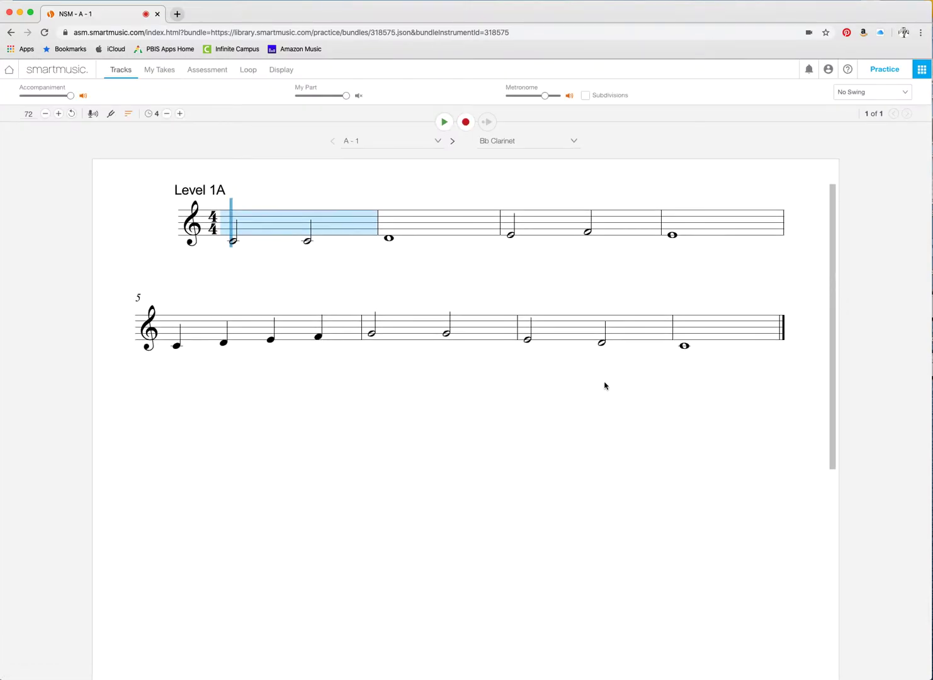
Step: Review the practice options for tracks, takes, assessment tolerance, looping and display
{"action": "scroll", "coordinate": [543, 423], "scroll_direction": "up", "scroll_amount": 2}
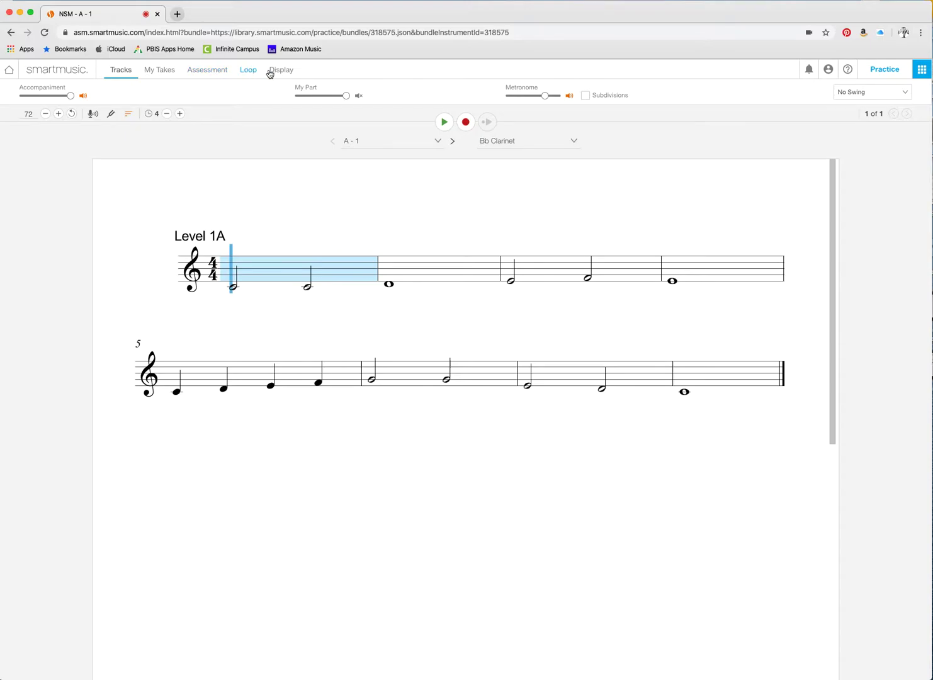
{"action": "left_click", "coordinate": [116, 73]}
{"action": "left_click", "coordinate": [168, 69]}
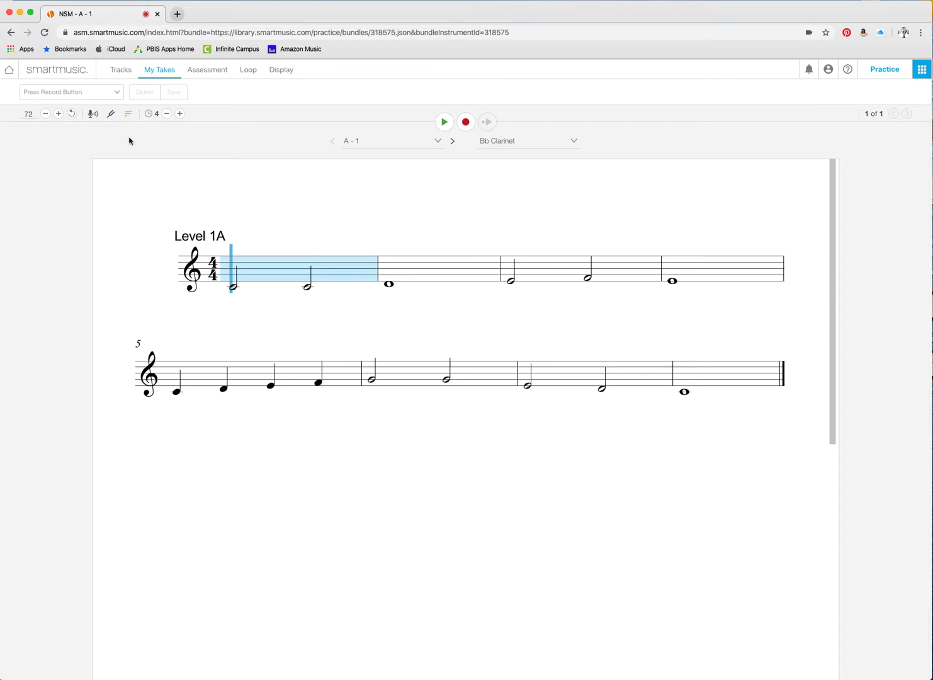
{"action": "left_click", "coordinate": [219, 77]}
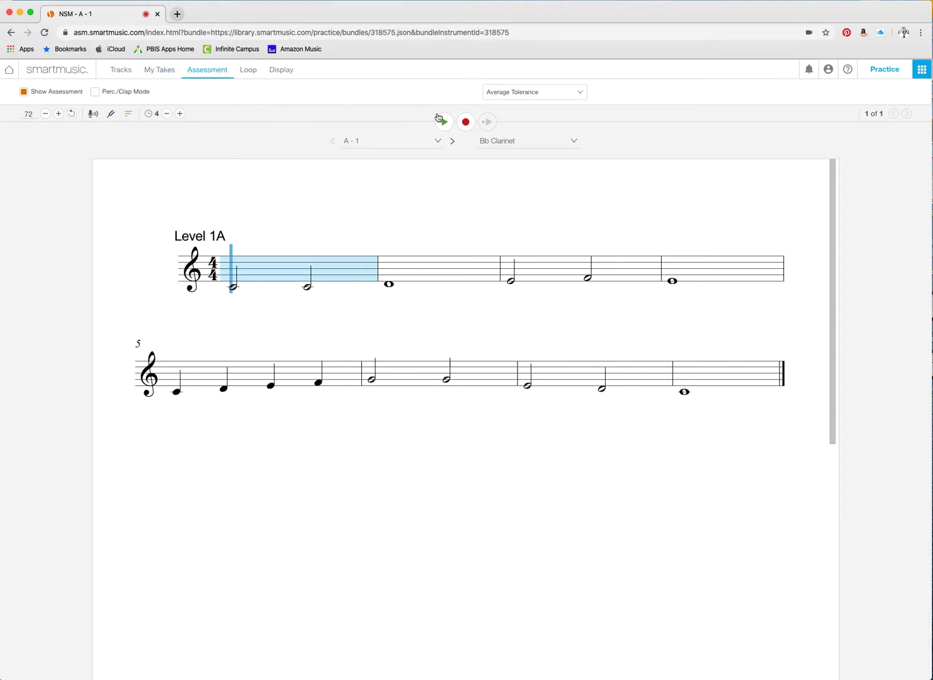
{"action": "left_click", "coordinate": [512, 93]}
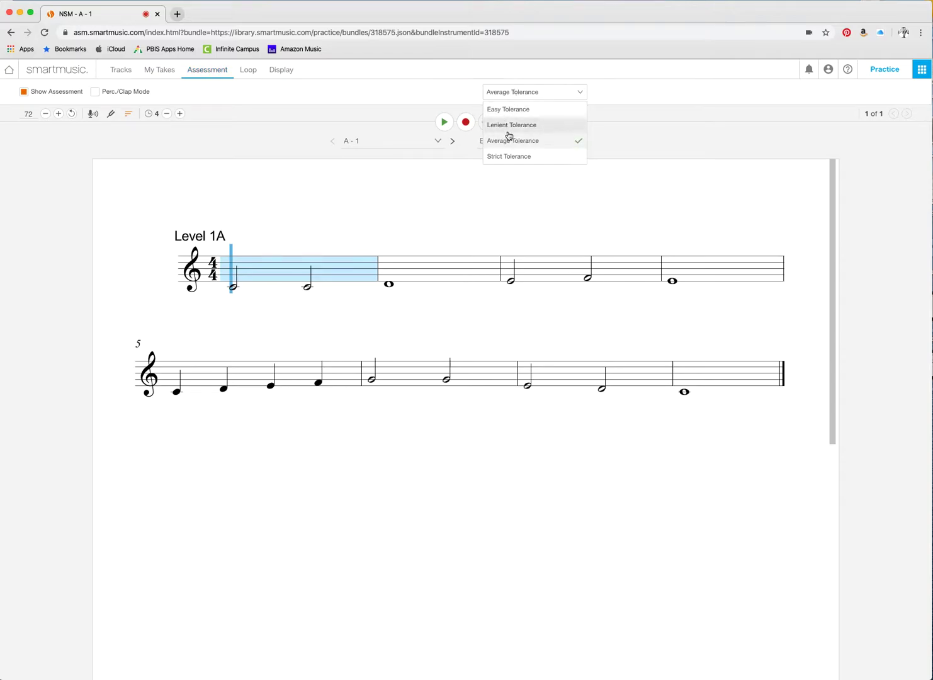
{"action": "left_click", "coordinate": [516, 93]}
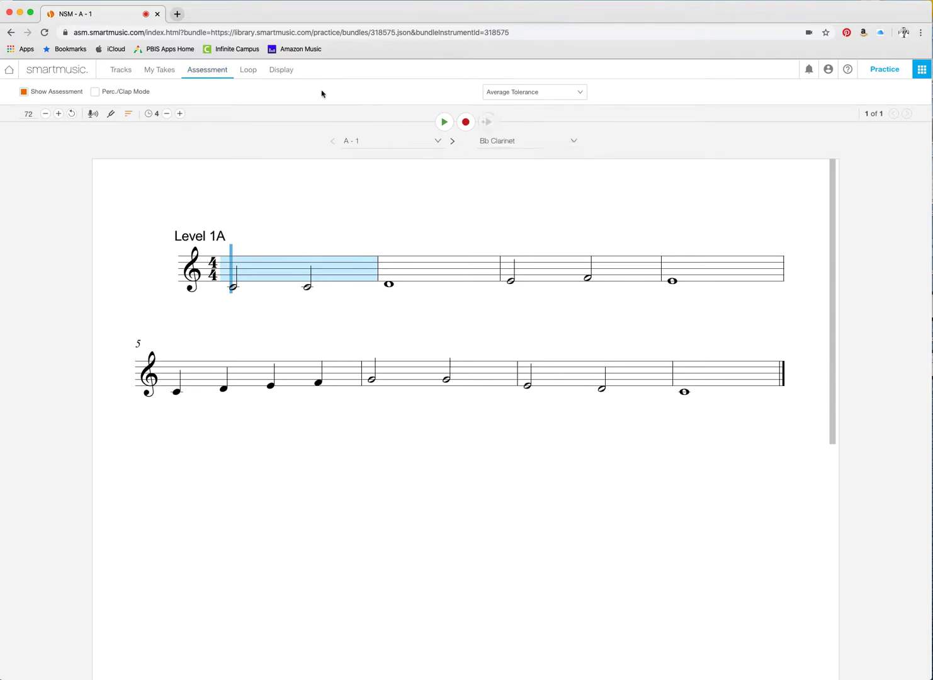
{"action": "left_click", "coordinate": [254, 75]}
{"action": "left_click", "coordinate": [285, 73]}
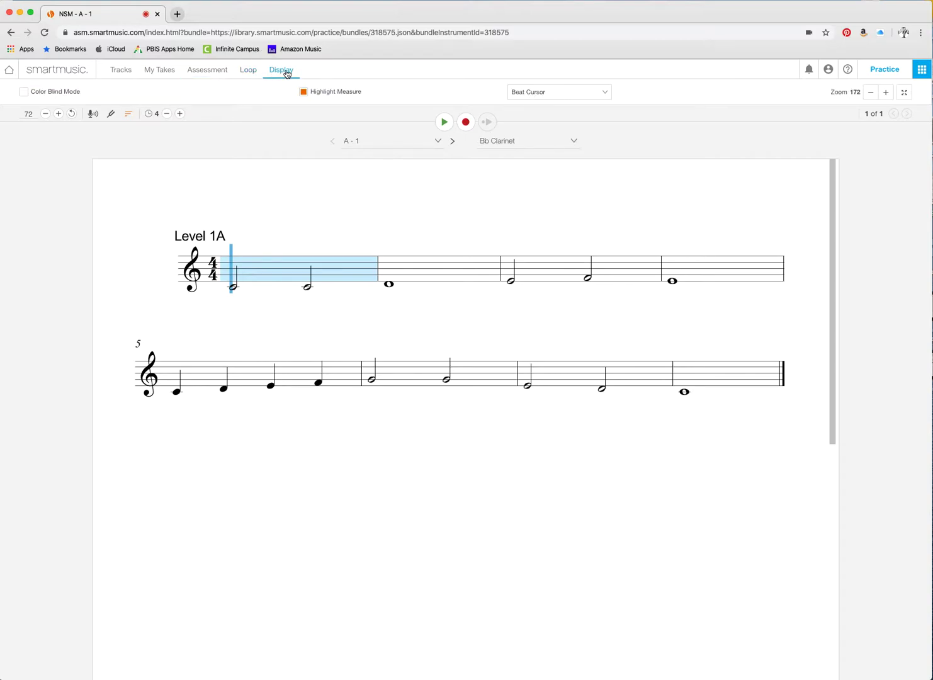
Step: Try the Color Blind Mode display option and return to the track settings
{"action": "left_click", "coordinate": [24, 93]}
{"action": "left_click", "coordinate": [24, 93]}
{"action": "left_click", "coordinate": [24, 94]}
{"action": "left_click", "coordinate": [126, 69]}
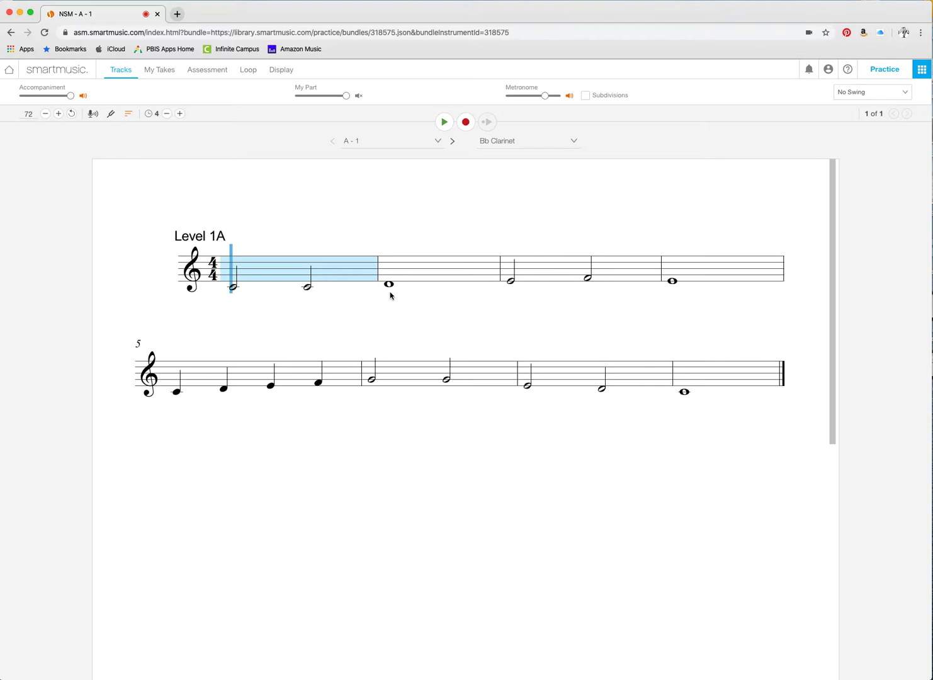
Step: Place the playback cursor at measure 3 and return it to the first measure
{"action": "scroll", "coordinate": [308, 354], "scroll_direction": "down", "scroll_amount": 1}
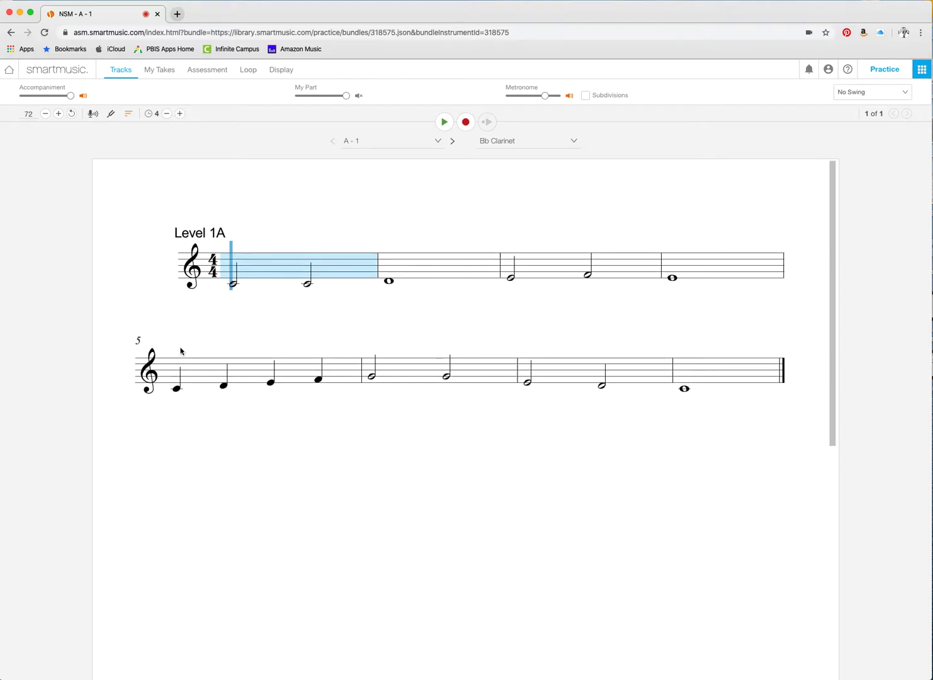
{"action": "scroll", "coordinate": [178, 403], "scroll_direction": "up", "scroll_amount": 1}
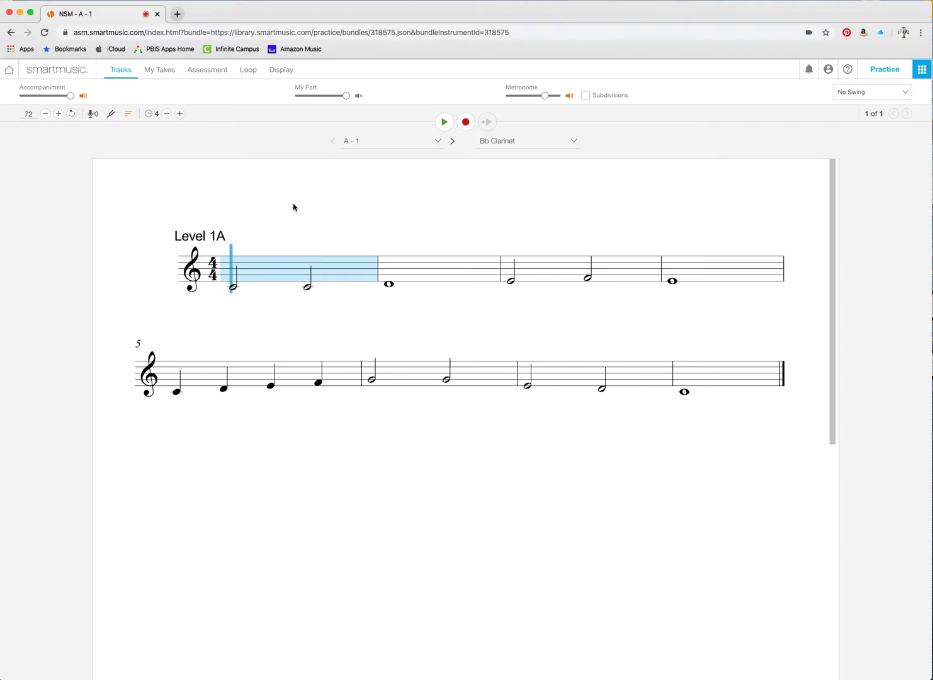
{"action": "left_click", "coordinate": [453, 183]}
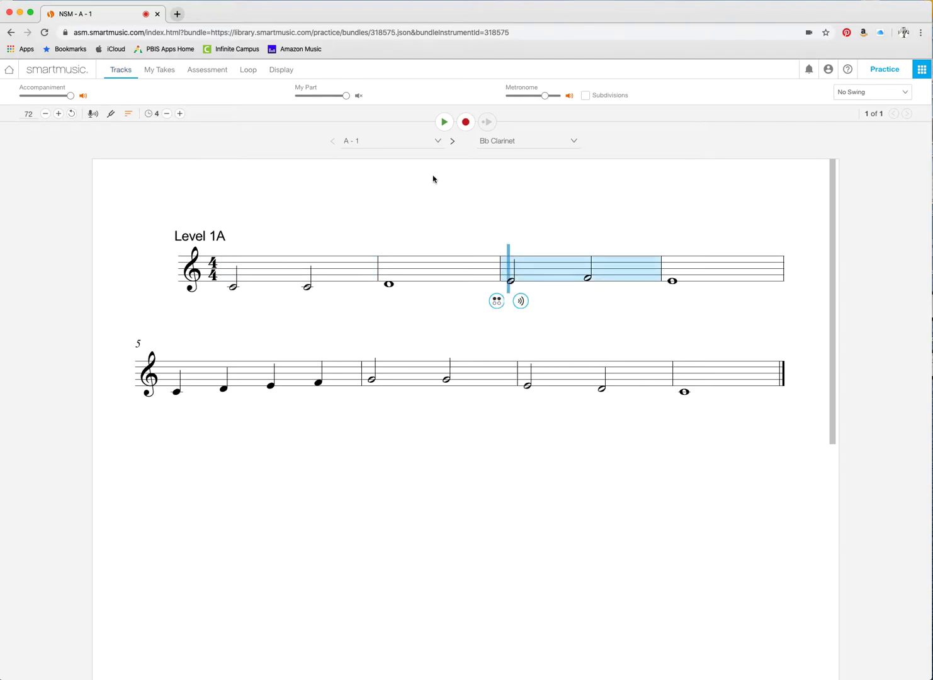
{"action": "left_click", "coordinate": [251, 195]}
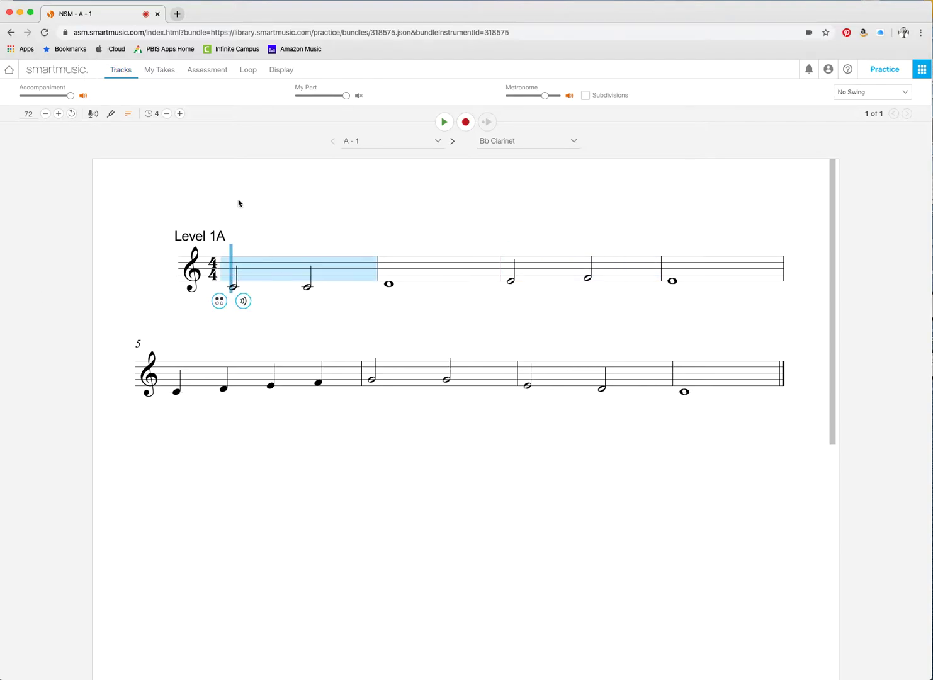
Step: Enable Perc./Clap Mode for the assessment and record a take of the exercise, including the microphone test
{"action": "left_click", "coordinate": [199, 73]}
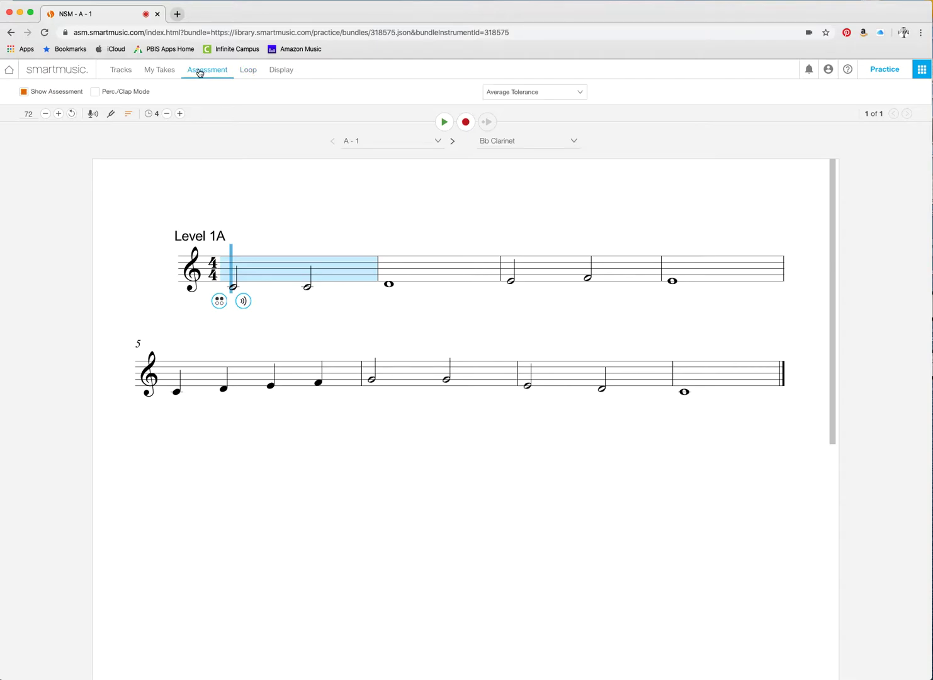
{"action": "left_click", "coordinate": [94, 92]}
{"action": "left_click", "coordinate": [466, 123]}
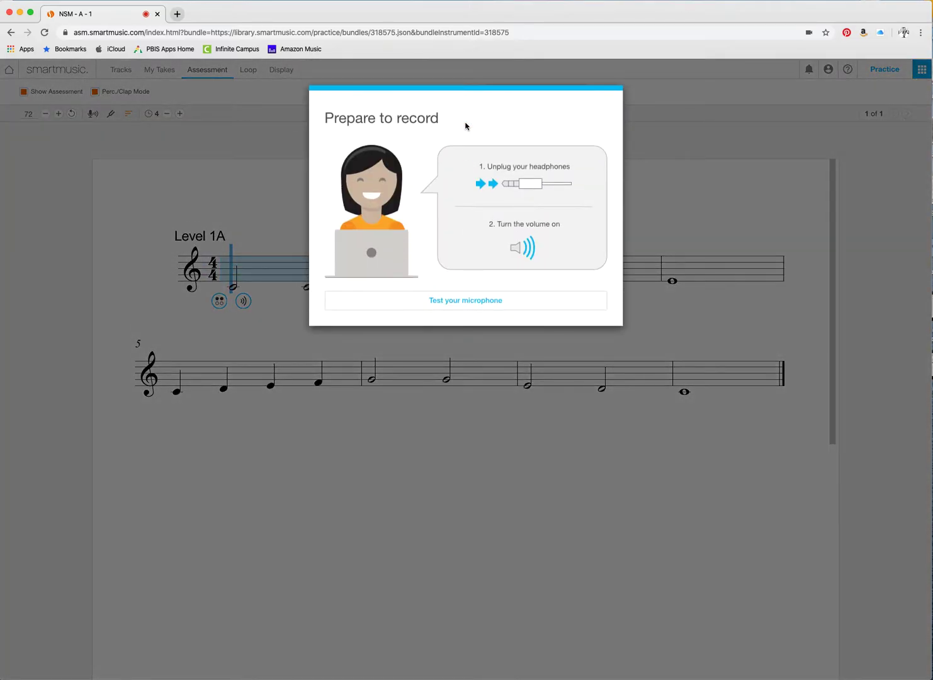
{"action": "left_click", "coordinate": [449, 303]}
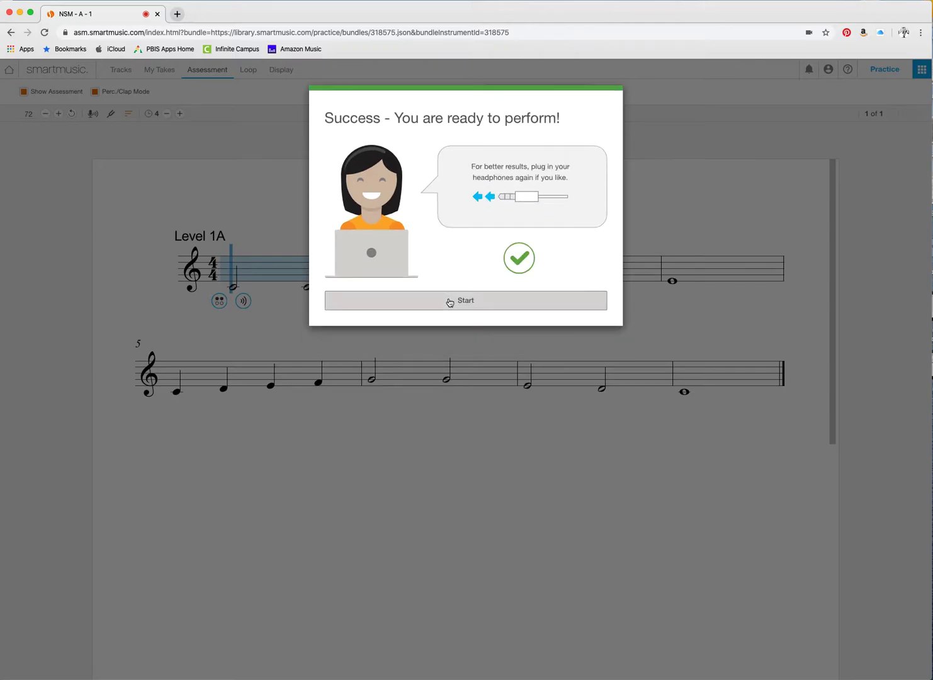
{"action": "left_click", "coordinate": [453, 301]}
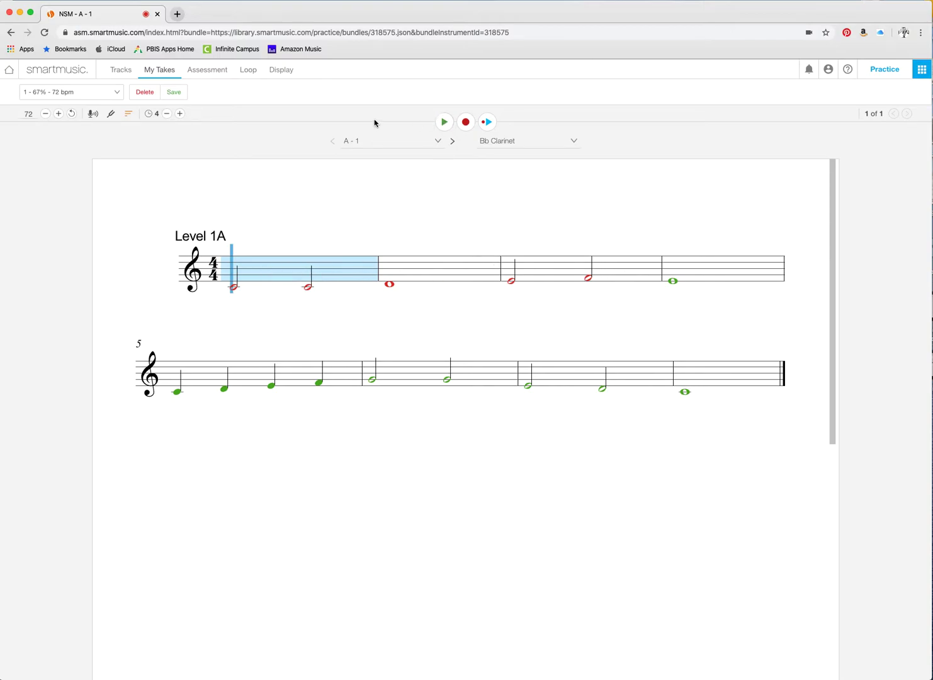
Step: Play back the recorded take of the exercise
{"action": "left_click", "coordinate": [488, 122]}
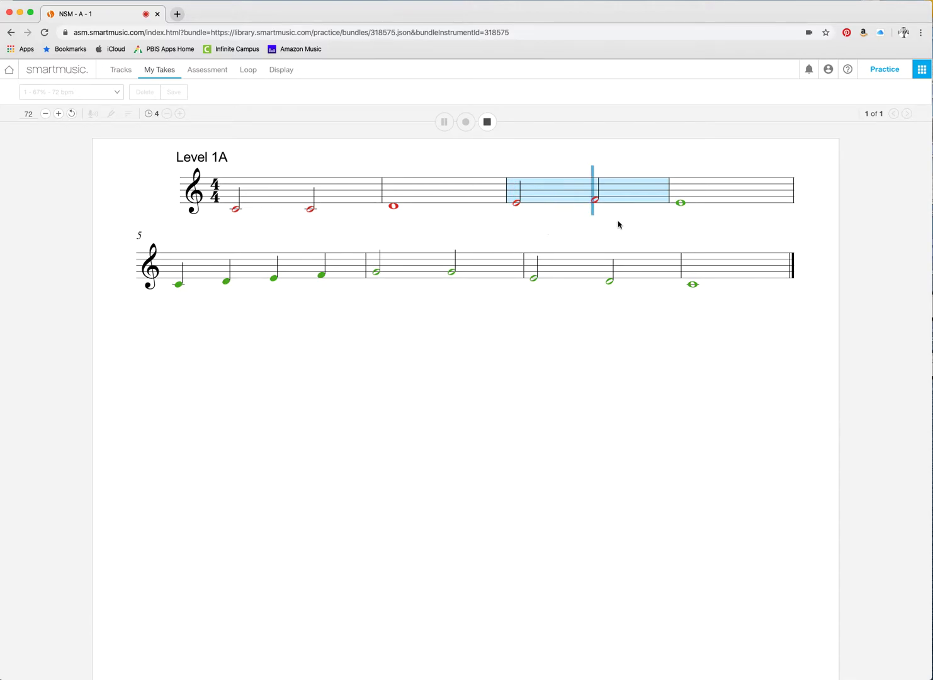
Step: Stop the playback and show the clarinet fingering charts for the first C and the F in measure 5
{"action": "left_click", "coordinate": [488, 122]}
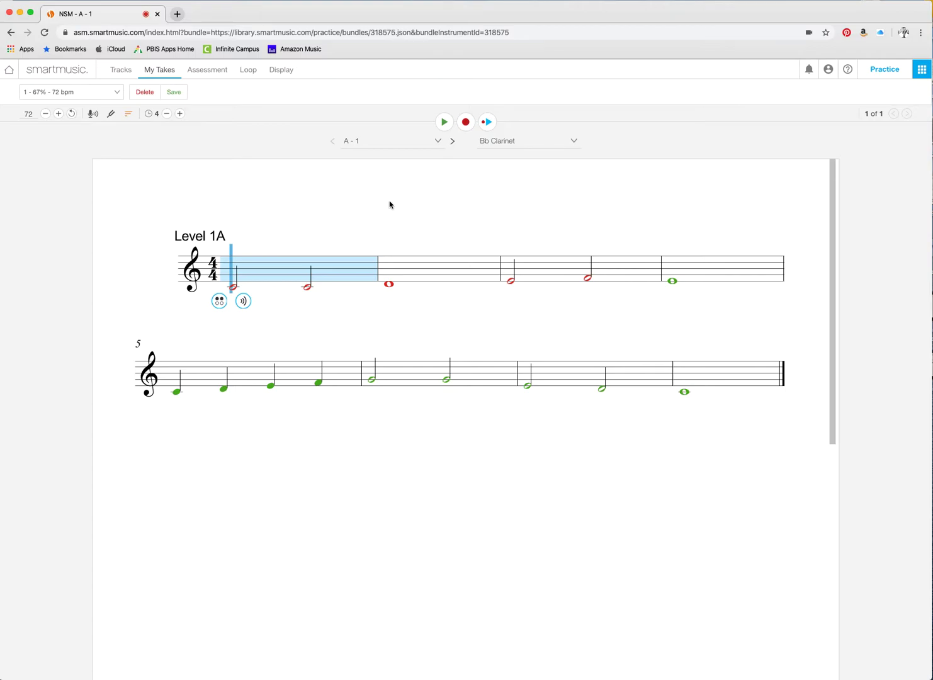
{"action": "scroll", "coordinate": [371, 221], "scroll_direction": "down", "scroll_amount": 2}
{"action": "left_click", "coordinate": [219, 301]}
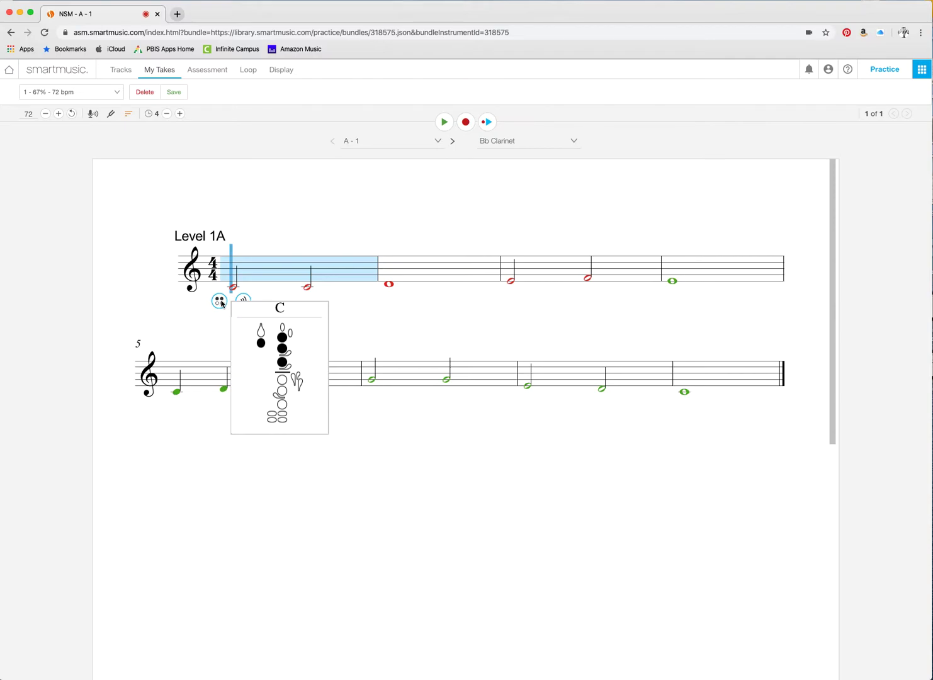
{"action": "left_click", "coordinate": [424, 318]}
{"action": "left_click", "coordinate": [318, 385]}
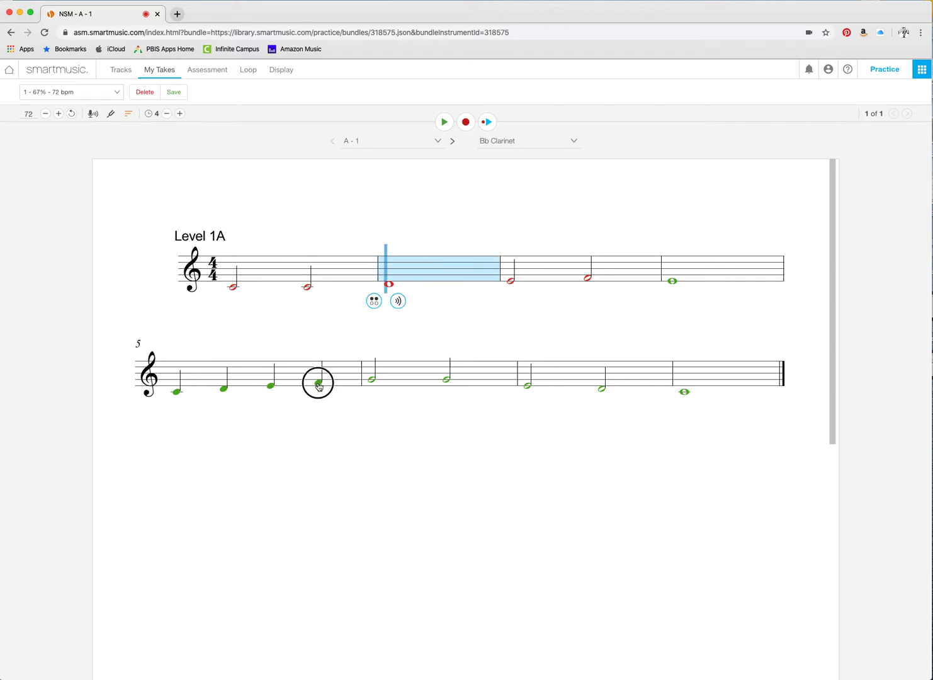
{"action": "left_click", "coordinate": [304, 405]}
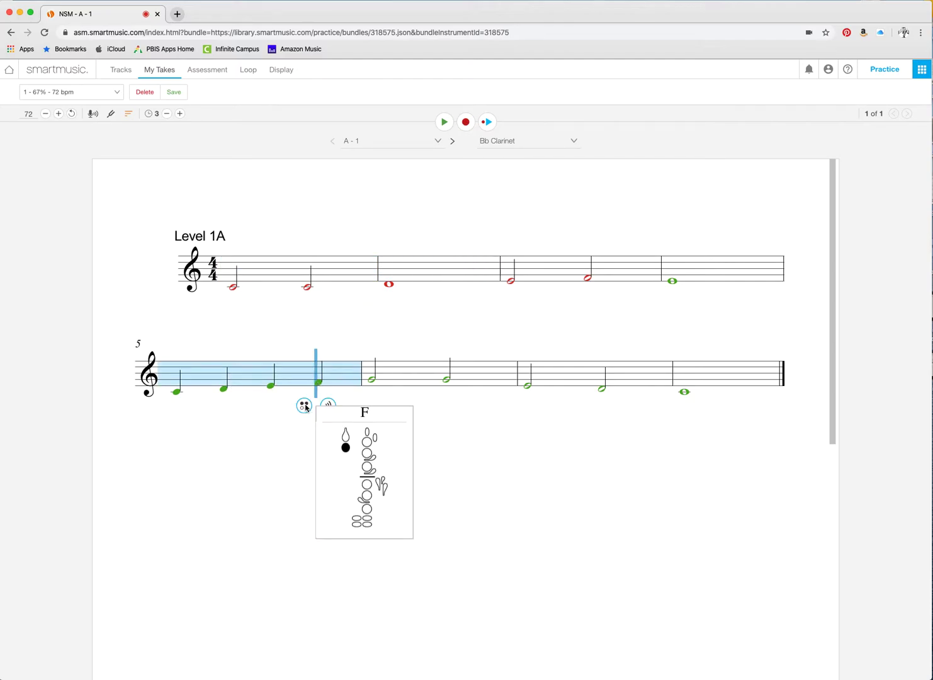
{"action": "left_click", "coordinate": [485, 307]}
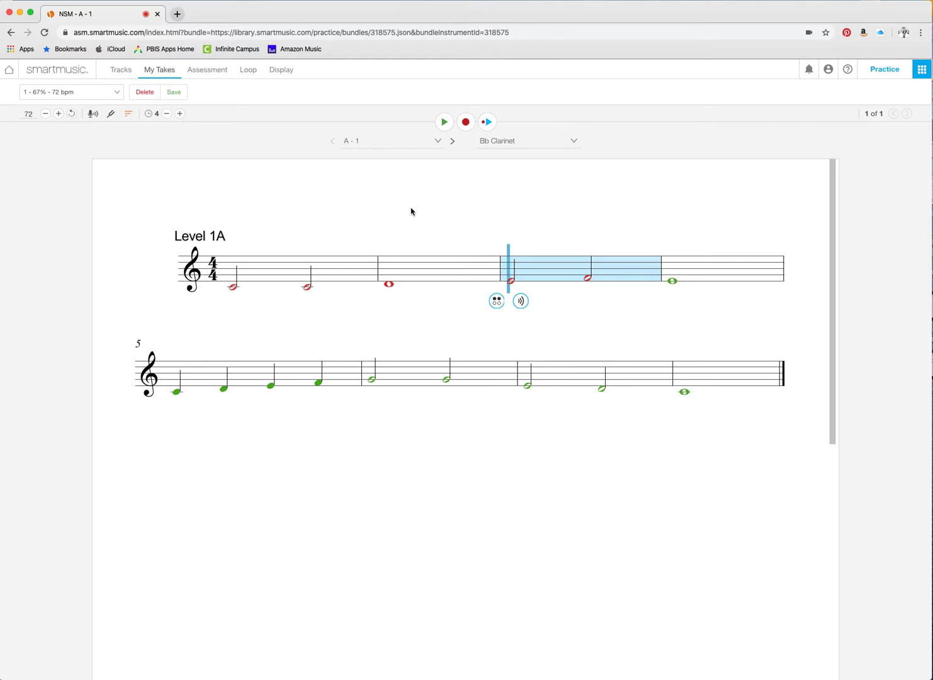
Step: Turn off Perc./Clap Mode and record a new take of the exercise from the first measure
{"action": "left_click", "coordinate": [225, 73]}
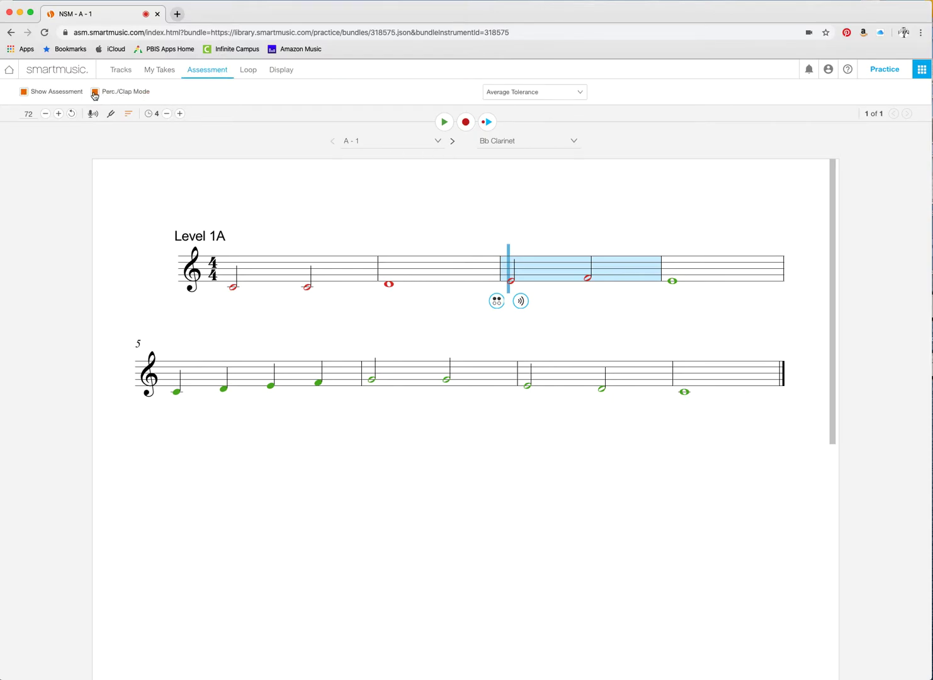
{"action": "left_click", "coordinate": [121, 72]}
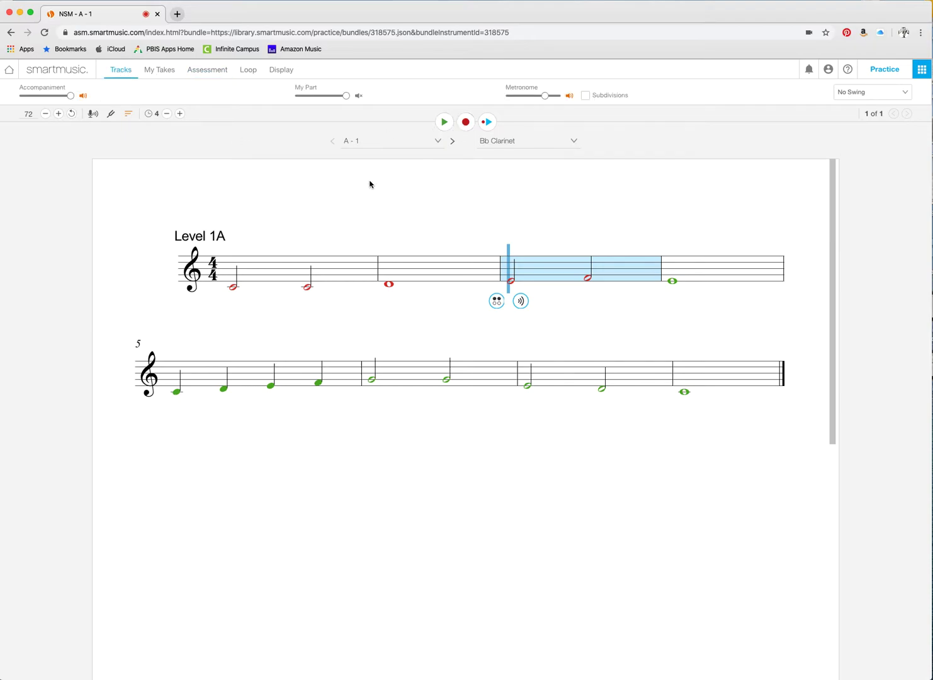
{"action": "left_click", "coordinate": [234, 267]}
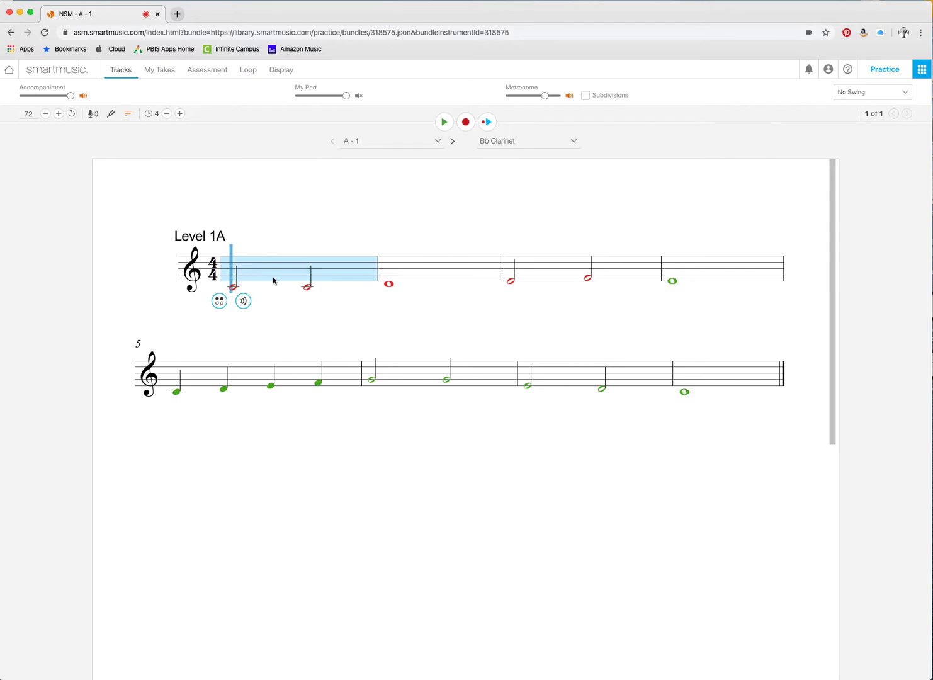
{"action": "left_click", "coordinate": [465, 123]}
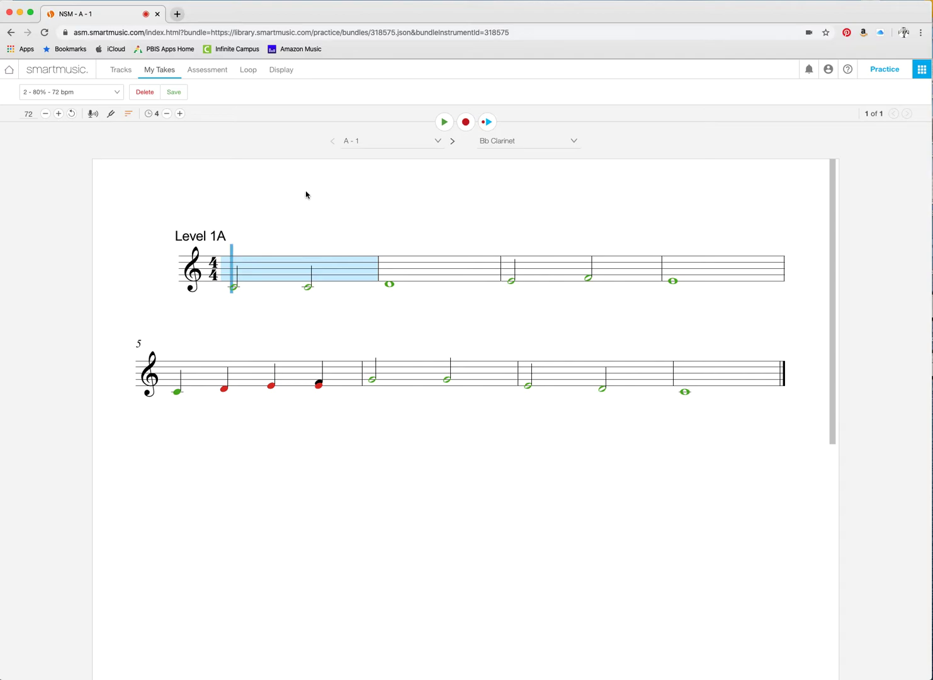
Step: Set a loop from the start of measure 5 to the middle of measure 6 and record a take from there
{"action": "left_click", "coordinate": [246, 76]}
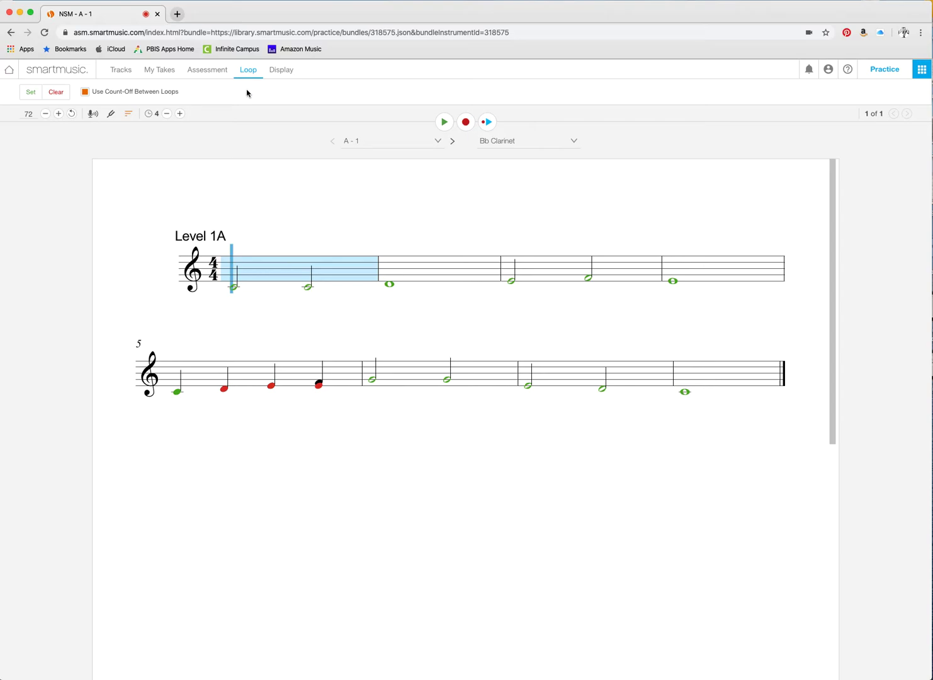
{"action": "left_click", "coordinate": [33, 94]}
{"action": "left_click", "coordinate": [33, 94]}
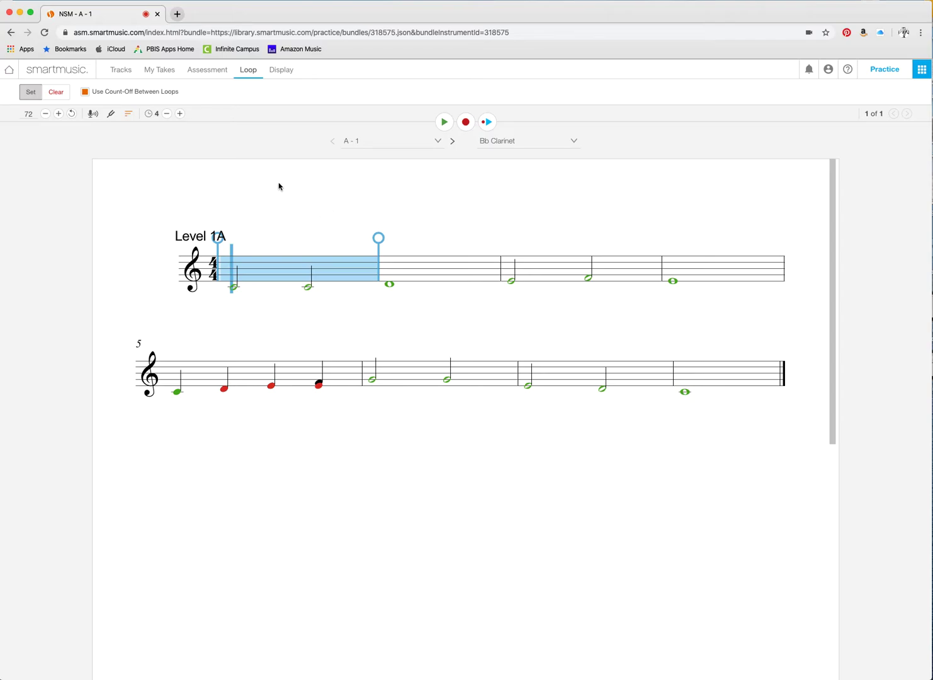
{"action": "left_click", "coordinate": [378, 239]}
{"action": "left_click_drag", "start_coordinate": [379, 238], "coordinate": [413, 360]}
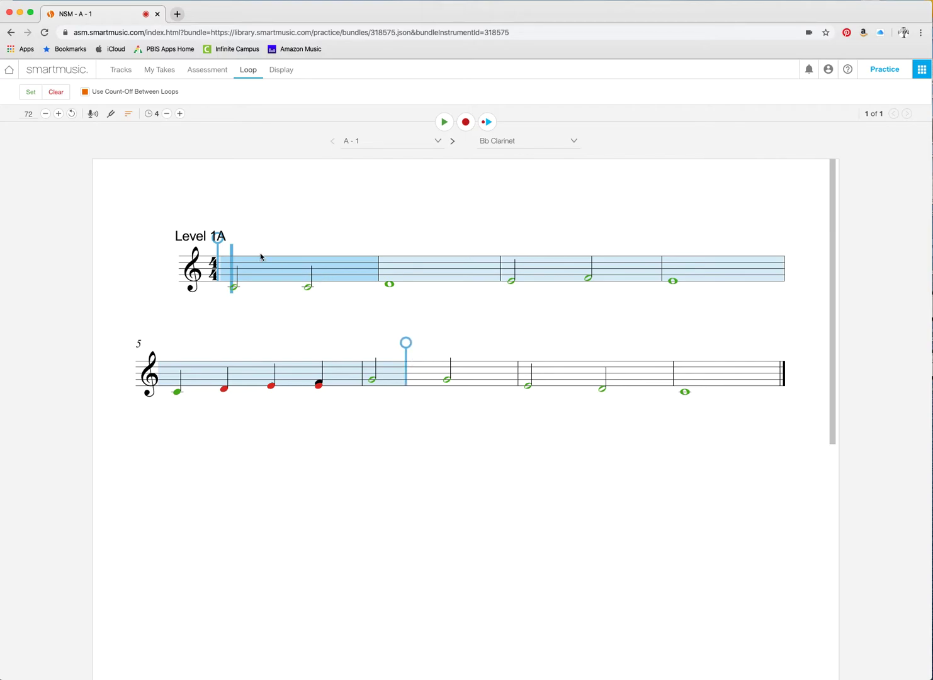
{"action": "scroll", "coordinate": [261, 256], "scroll_direction": "down", "scroll_amount": 1}
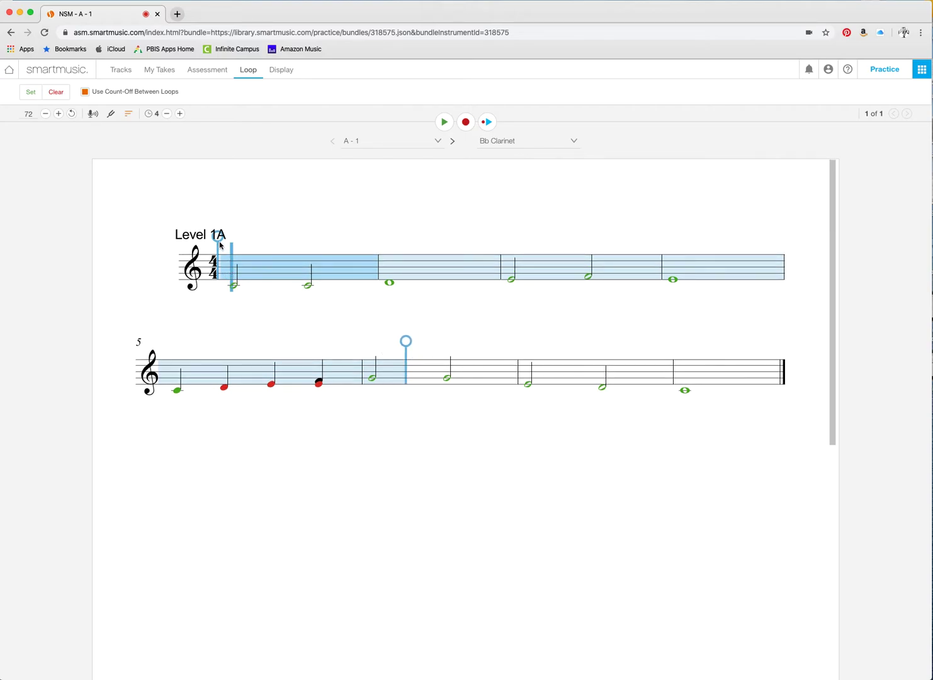
{"action": "left_click_drag", "start_coordinate": [218, 236], "coordinate": [143, 386]}
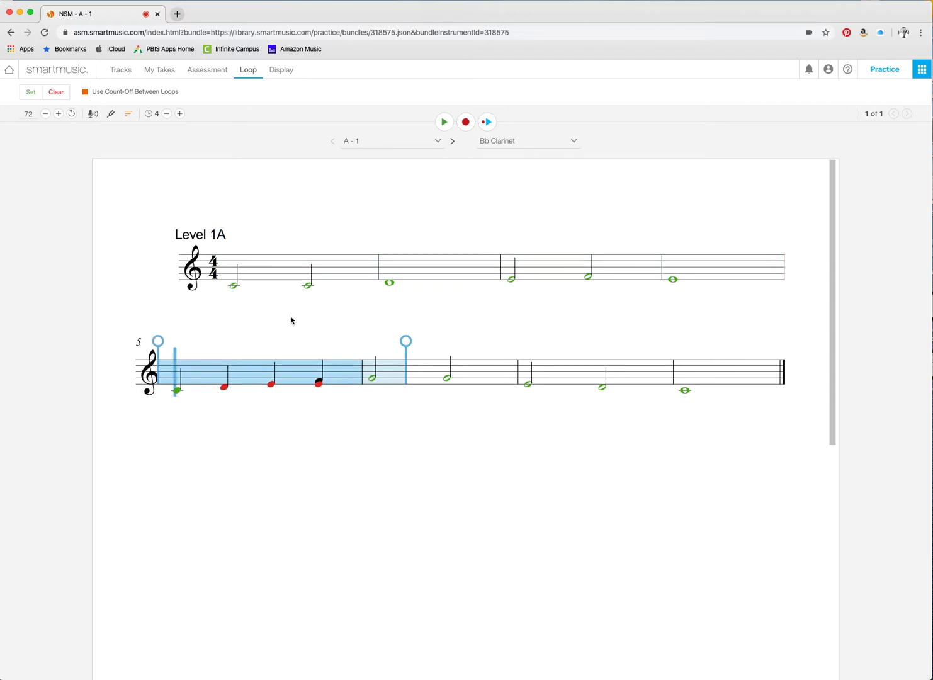
{"action": "left_click", "coordinate": [463, 123]}
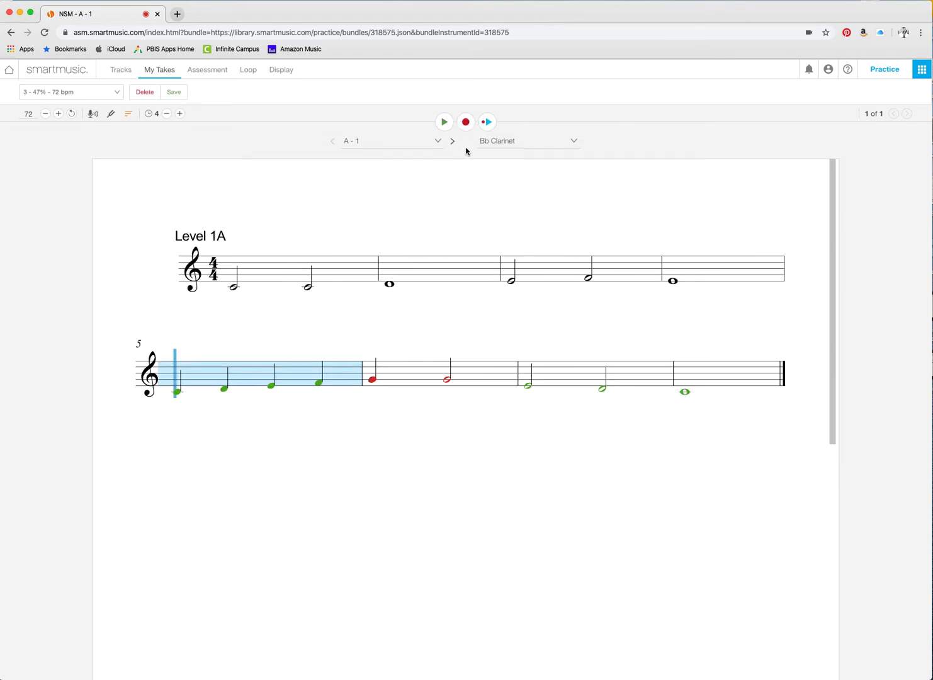
Step: Set a loop on measure 5 only, play it back and stop the playback
{"action": "left_click", "coordinate": [248, 69]}
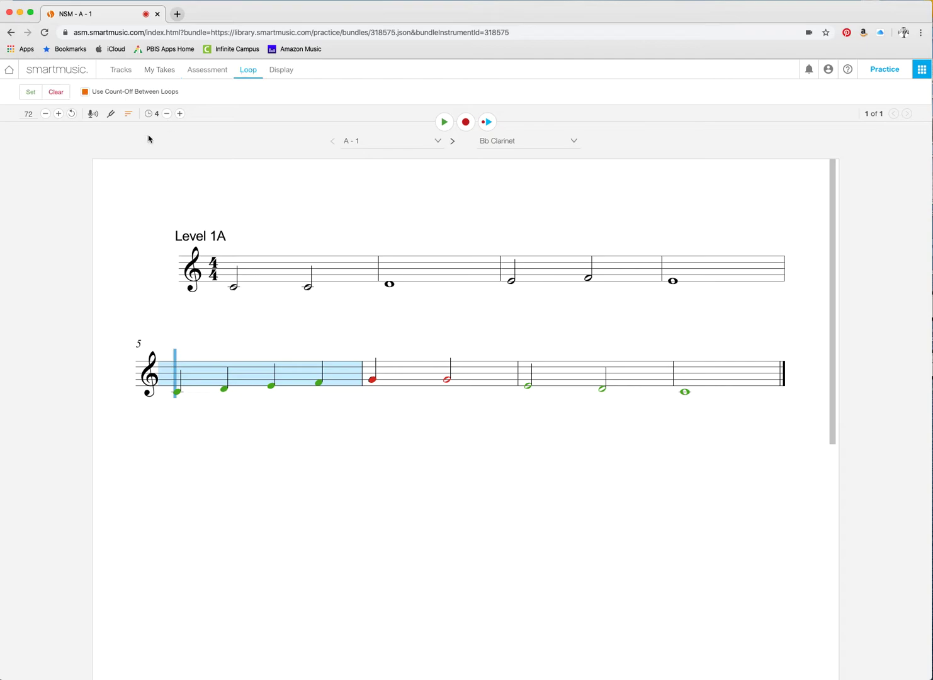
{"action": "left_click", "coordinate": [31, 92]}
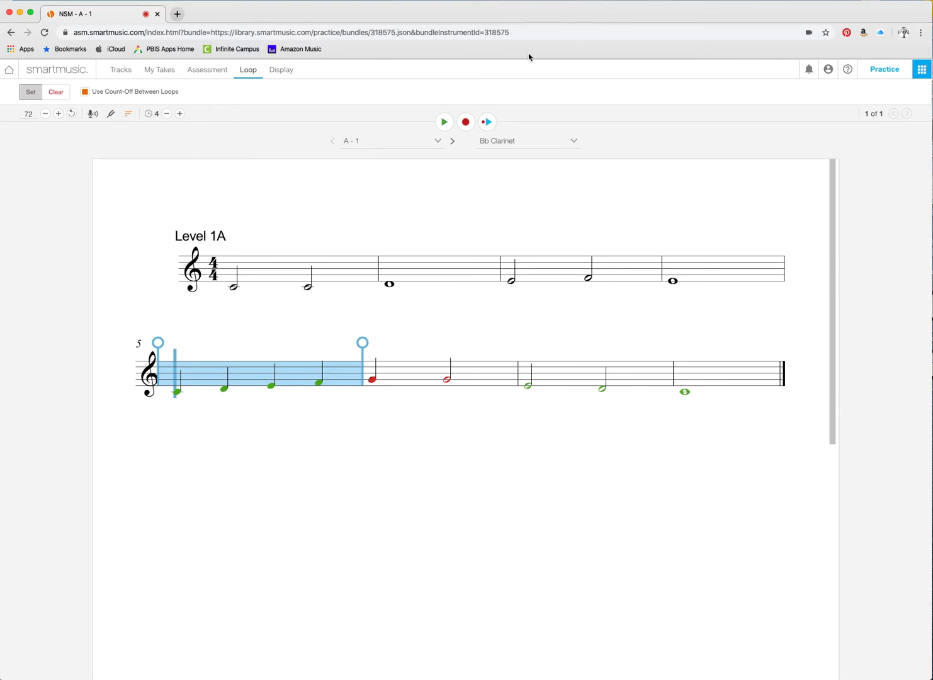
{"action": "left_click", "coordinate": [445, 122]}
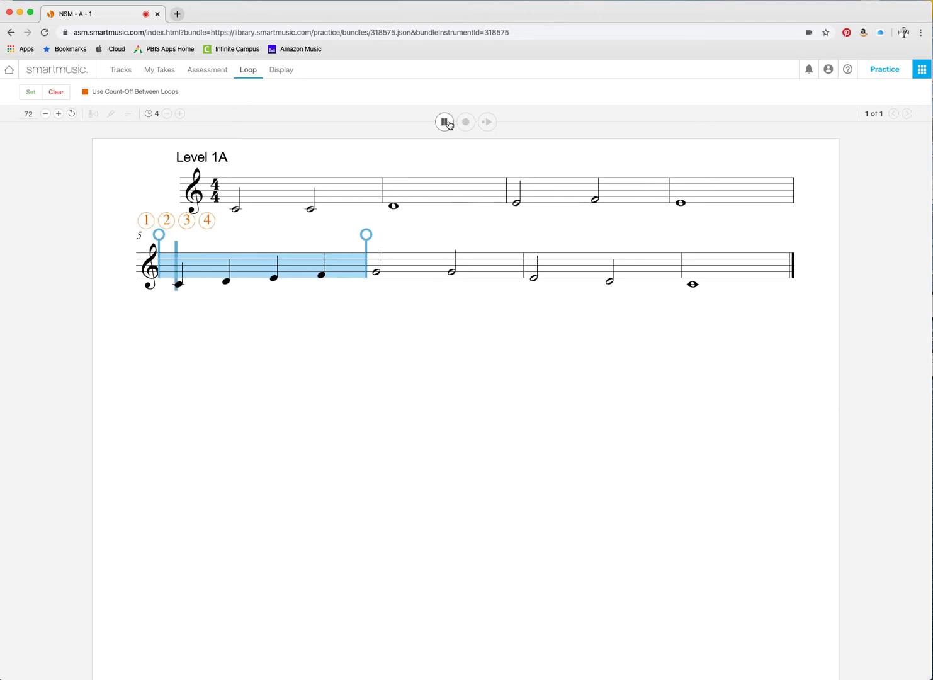
{"action": "left_click", "coordinate": [444, 122]}
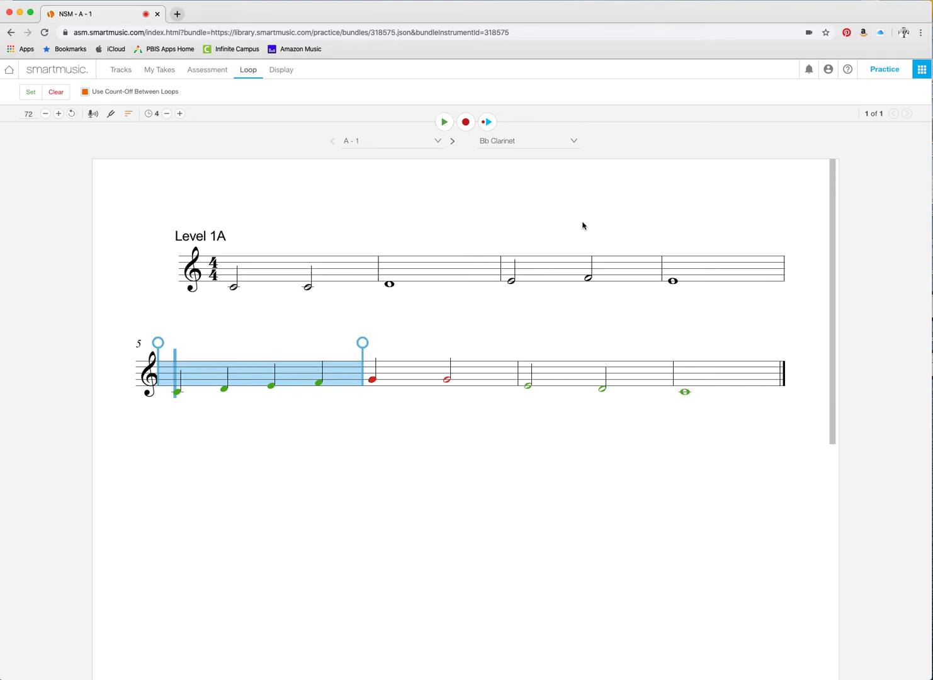
Step: Check the track and assessment settings, and clear the loop on measure 5
{"action": "left_click", "coordinate": [212, 70]}
{"action": "left_click", "coordinate": [121, 74]}
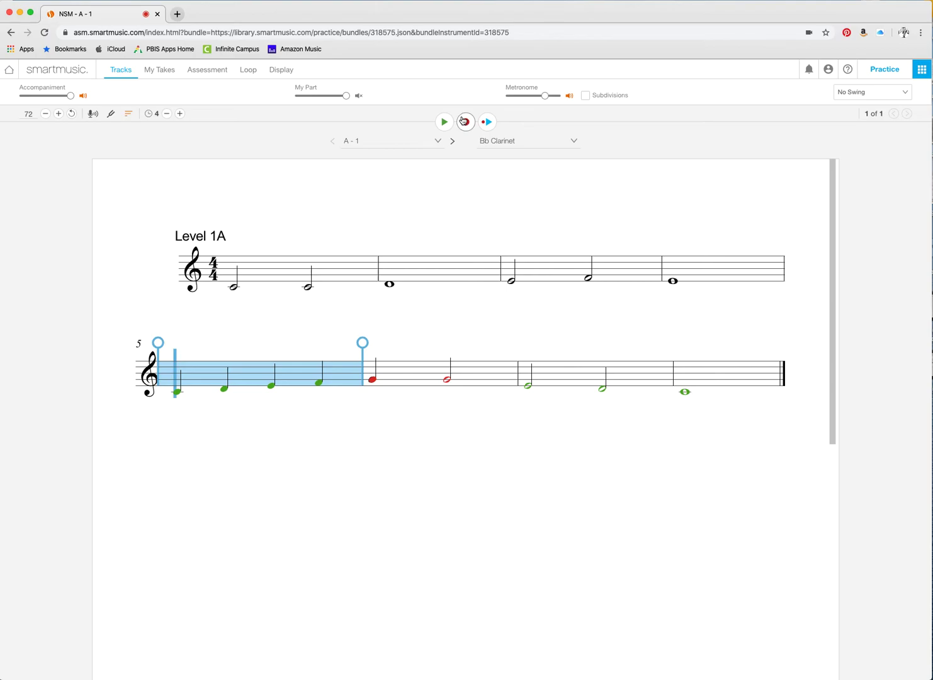
{"action": "left_click", "coordinate": [202, 78]}
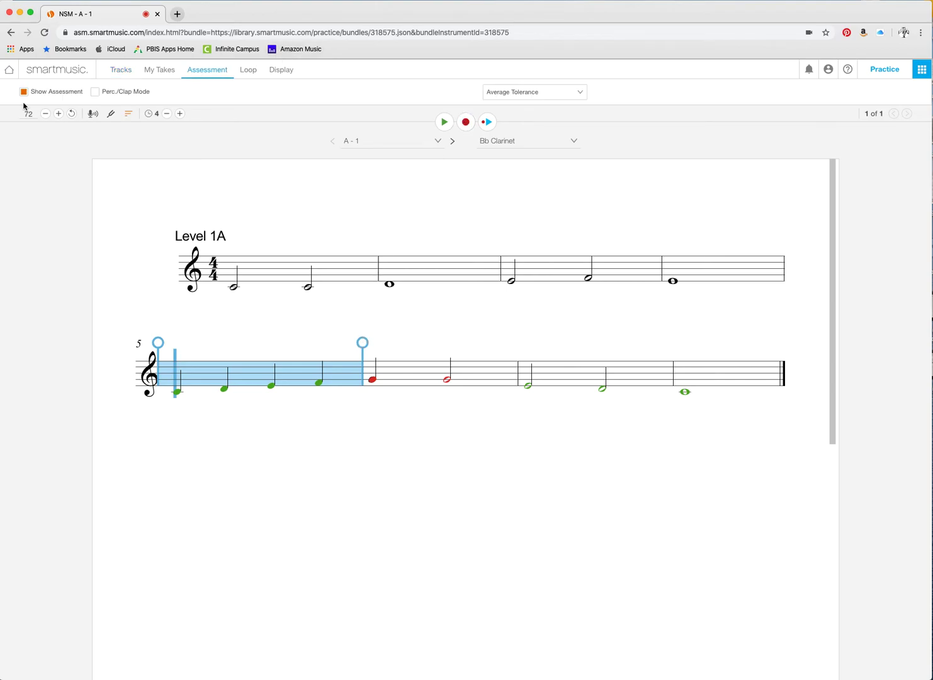
{"action": "left_click", "coordinate": [248, 69]}
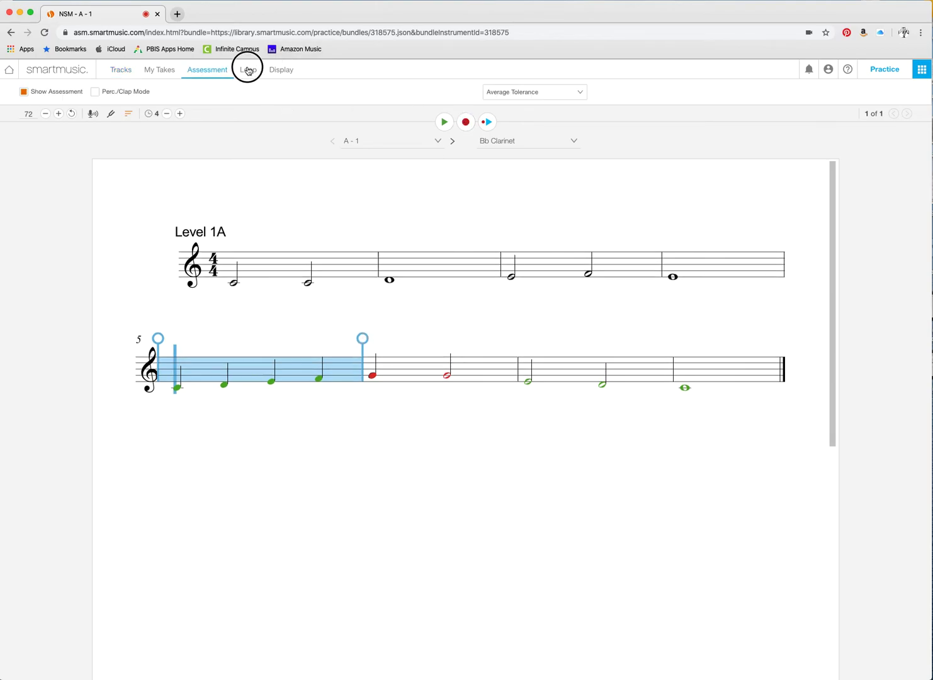
{"action": "left_click", "coordinate": [61, 94]}
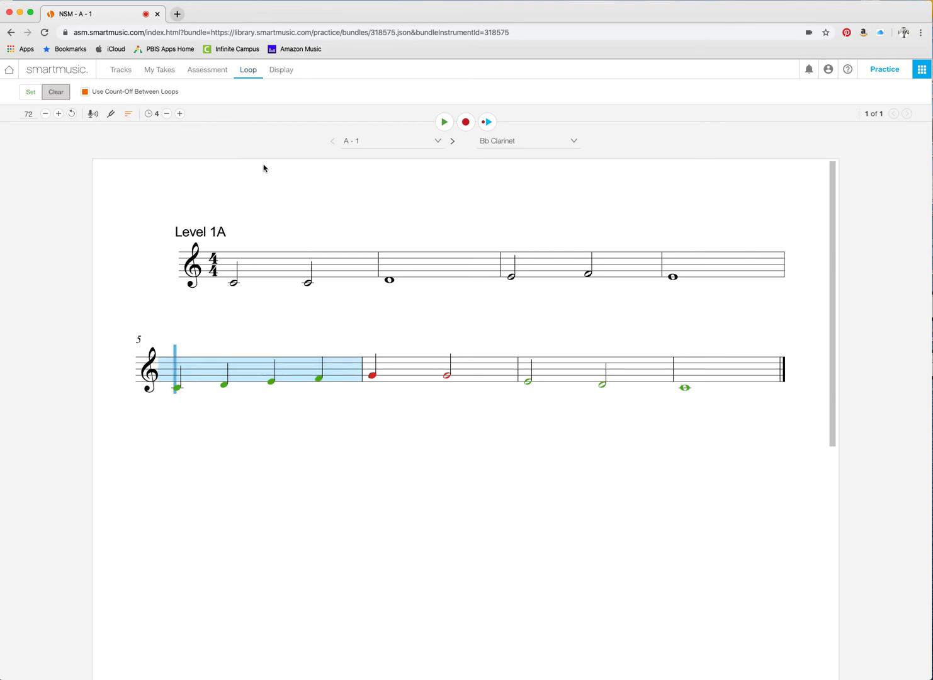
Step: Record a complete take of the exercise from the first measure and save it
{"action": "left_click", "coordinate": [234, 261]}
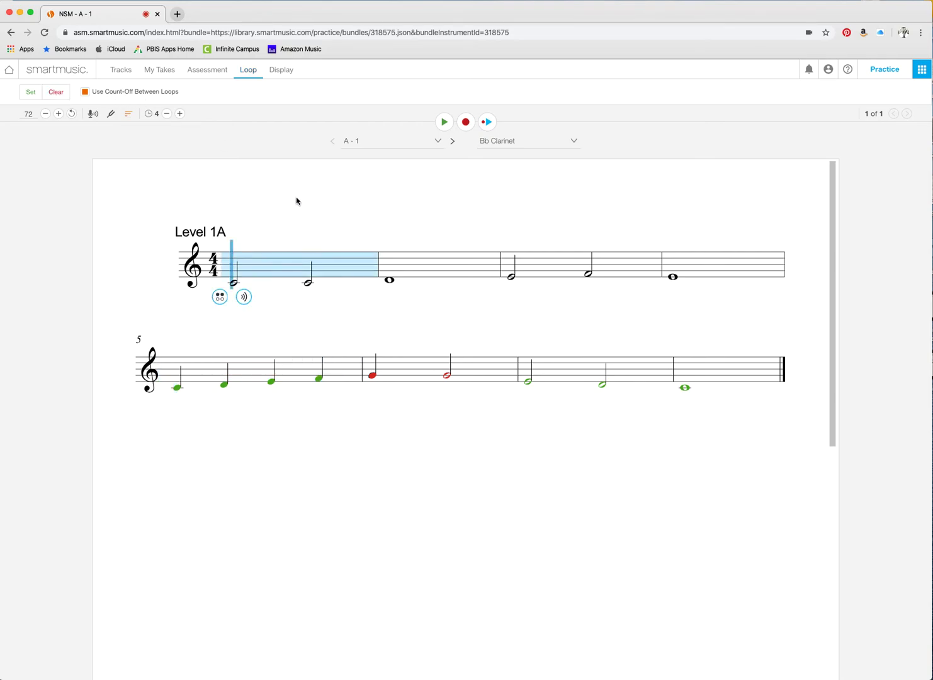
{"action": "left_click", "coordinate": [122, 71]}
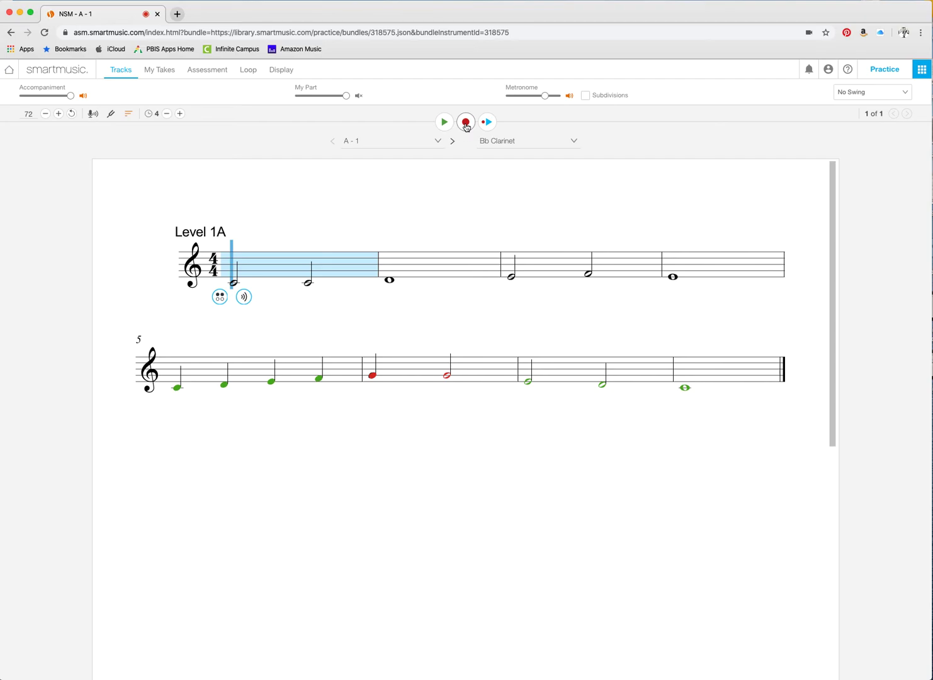
{"action": "left_click", "coordinate": [466, 123]}
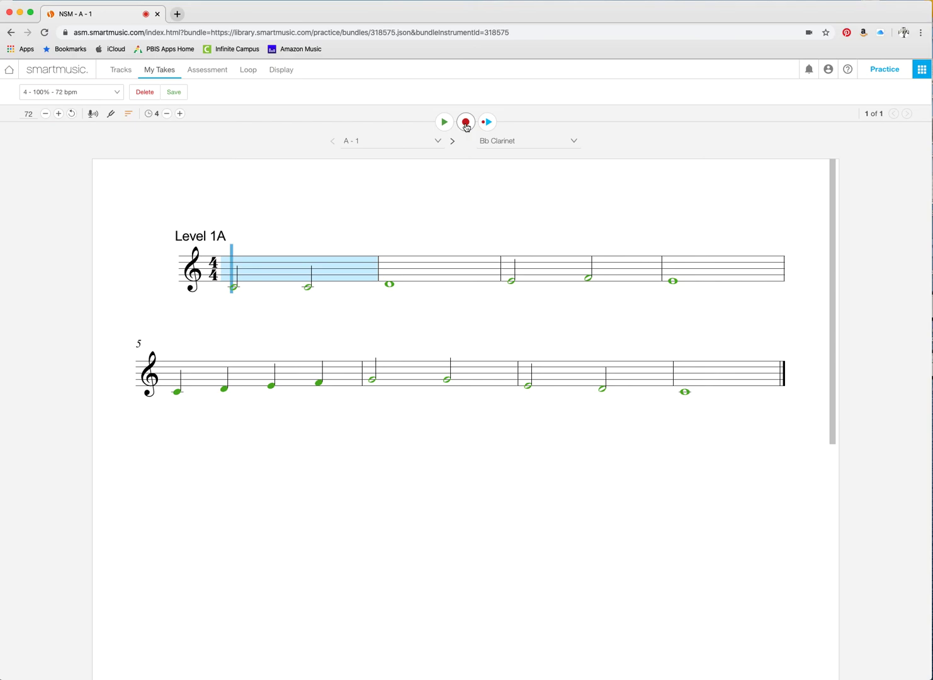
{"action": "left_click", "coordinate": [173, 94]}
Step: Switch to the Zoom meeting window and reposition it over the sheet music
{"action": "left_click", "coordinate": [692, 677]}
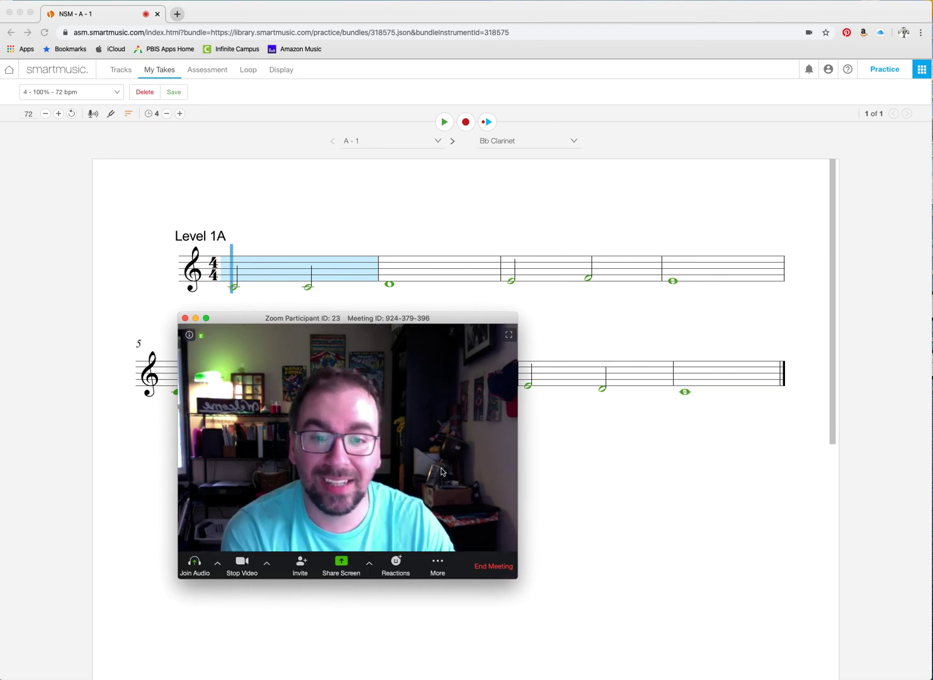
{"action": "left_click", "coordinate": [368, 200]}
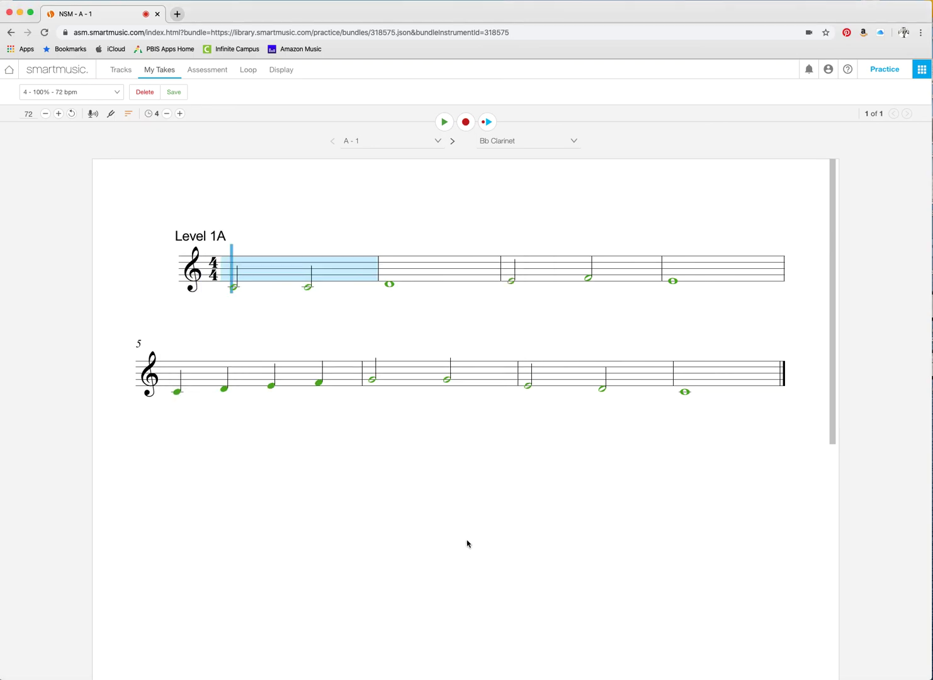
{"action": "left_click", "coordinate": [696, 677]}
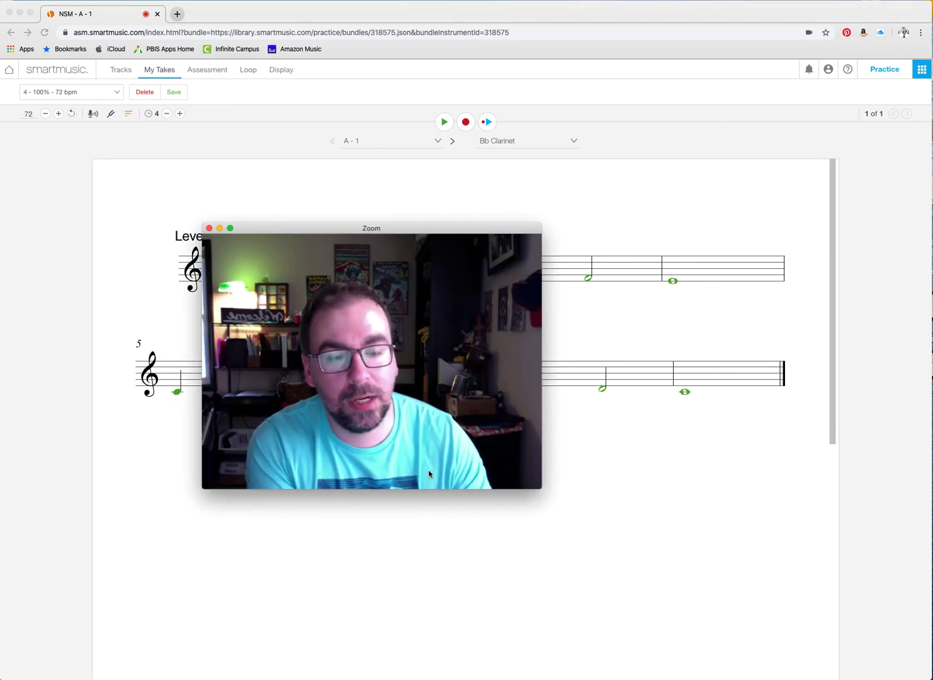
{"action": "left_click_drag", "start_coordinate": [358, 230], "coordinate": [422, 203]}
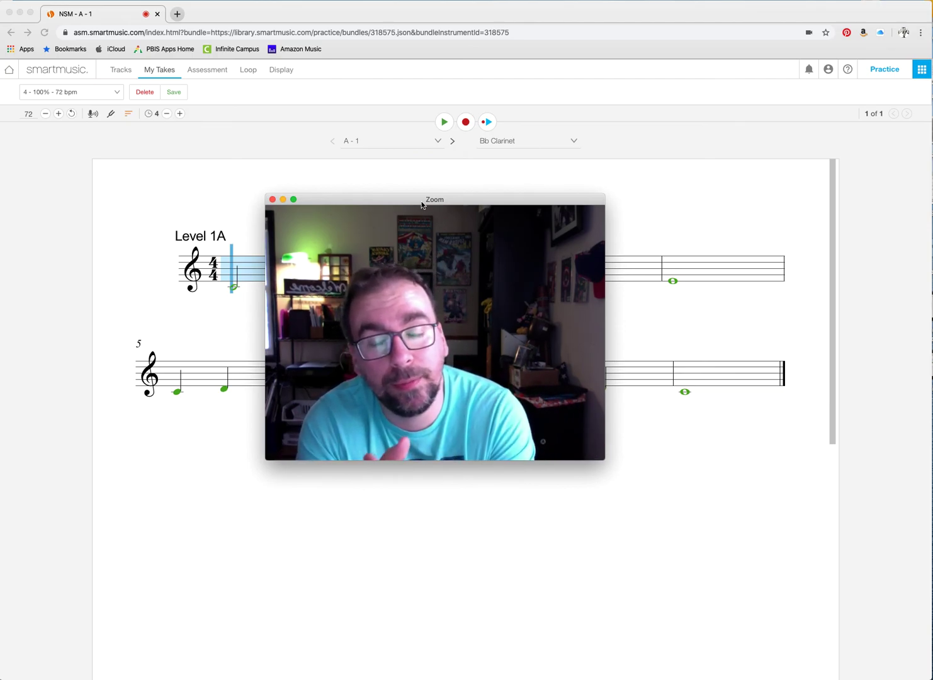
{"action": "mouse_move", "coordinate": [416, 356]}
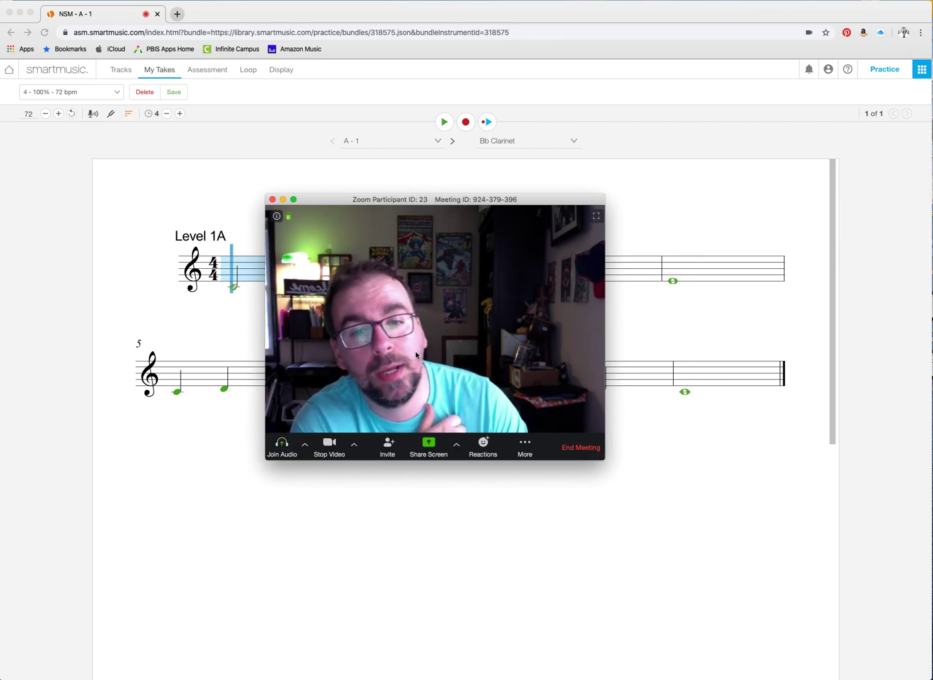